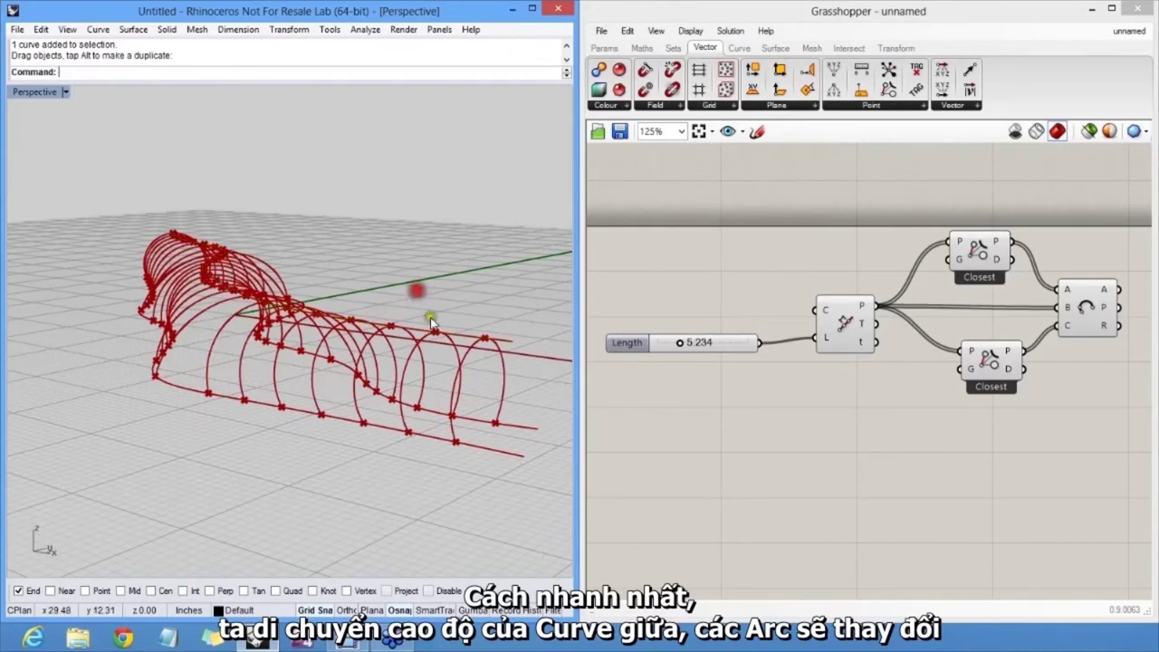
- Raise control points of the middle curve to change the height of the arcs along the rails
mouse_move(442, 364)
right_mouse_down()
mouse_move(372, 357)
mouse_move(481, 394)
mouse_move(453, 360)
right_mouse_up()
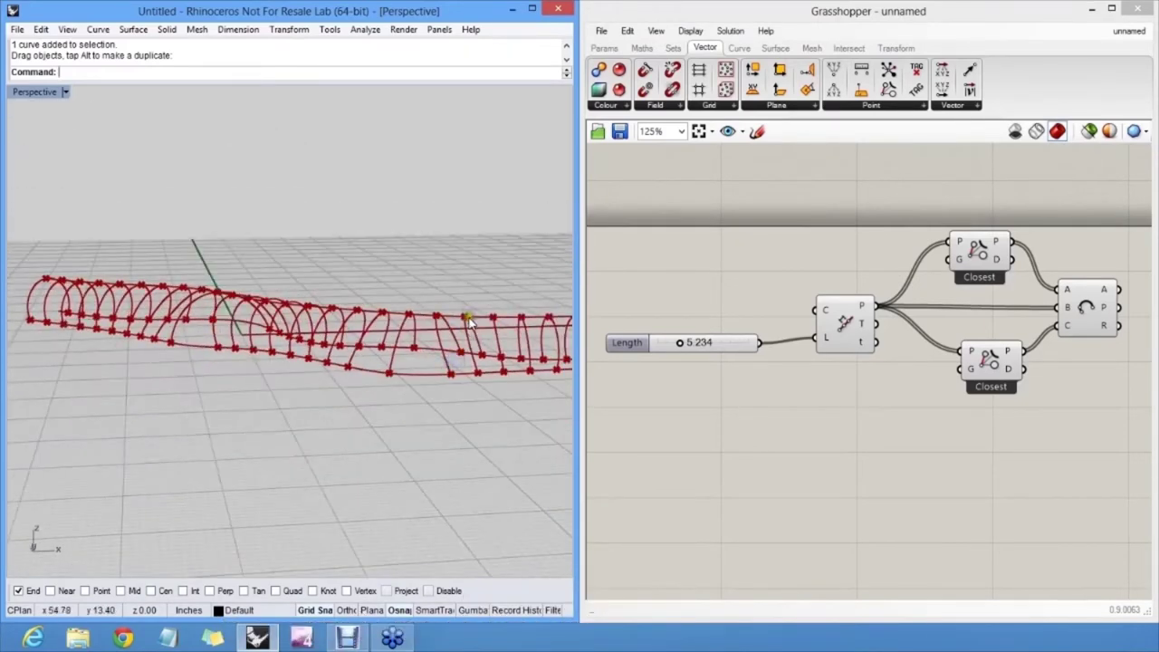
left_click(467, 319)
key("F10")
left_click_drag(423, 336, 442, 246)
right_click_drag(464, 358, 410, 394)
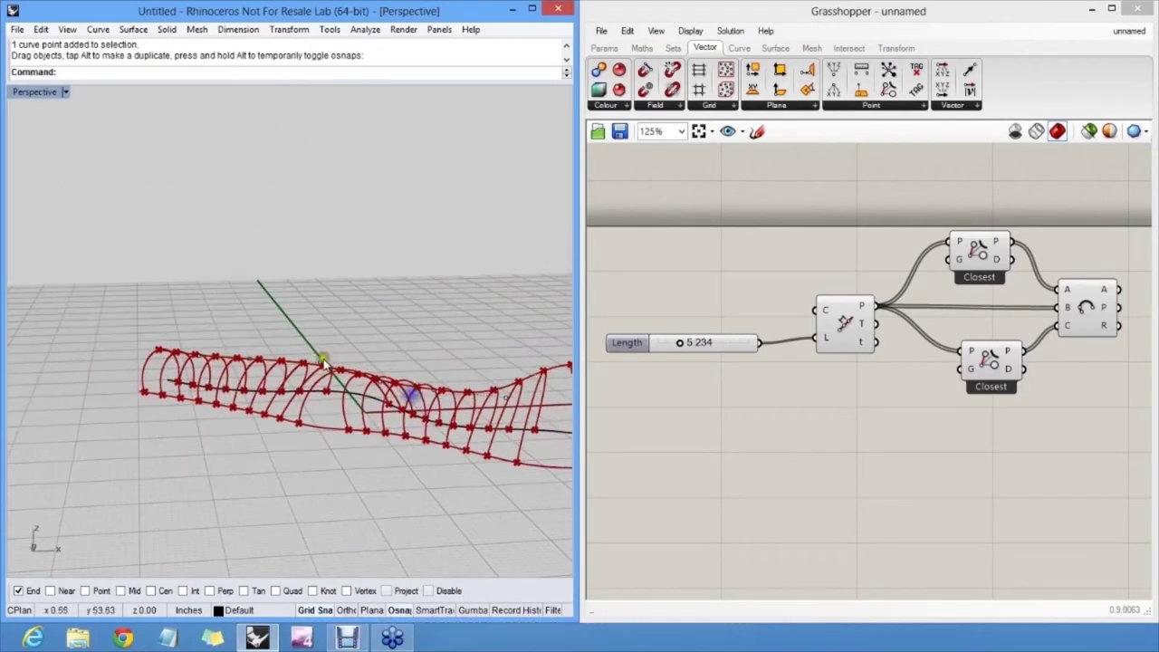
left_click_drag(323, 361, 326, 285)
right_click_drag(402, 398, 359, 407)
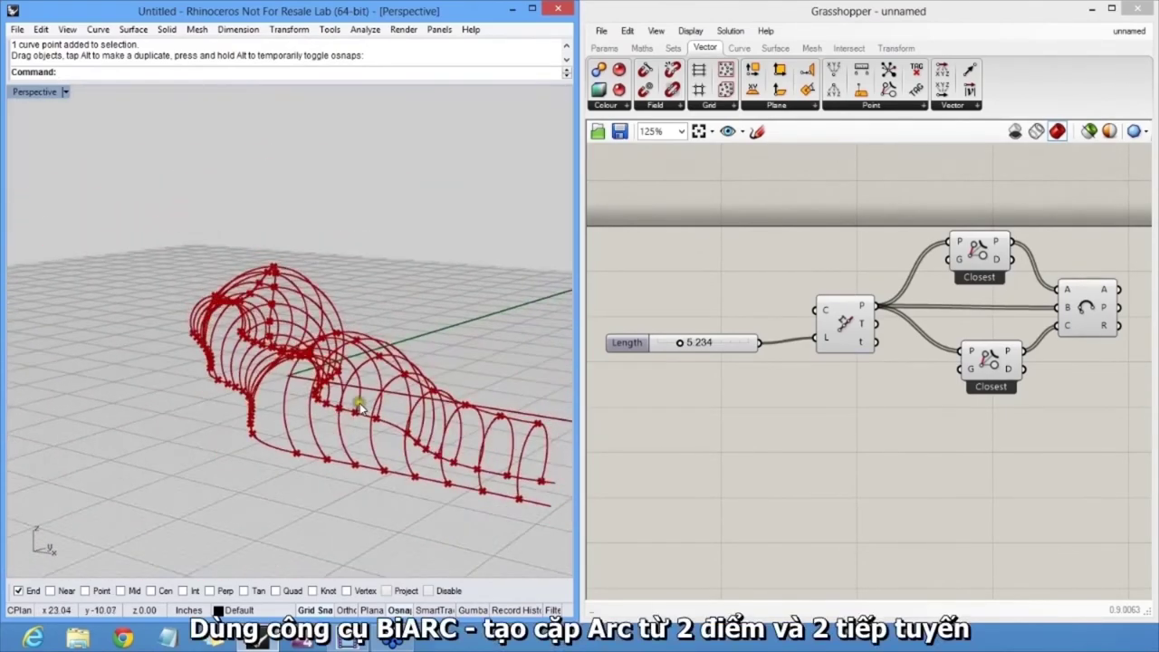
left_click(359, 416)
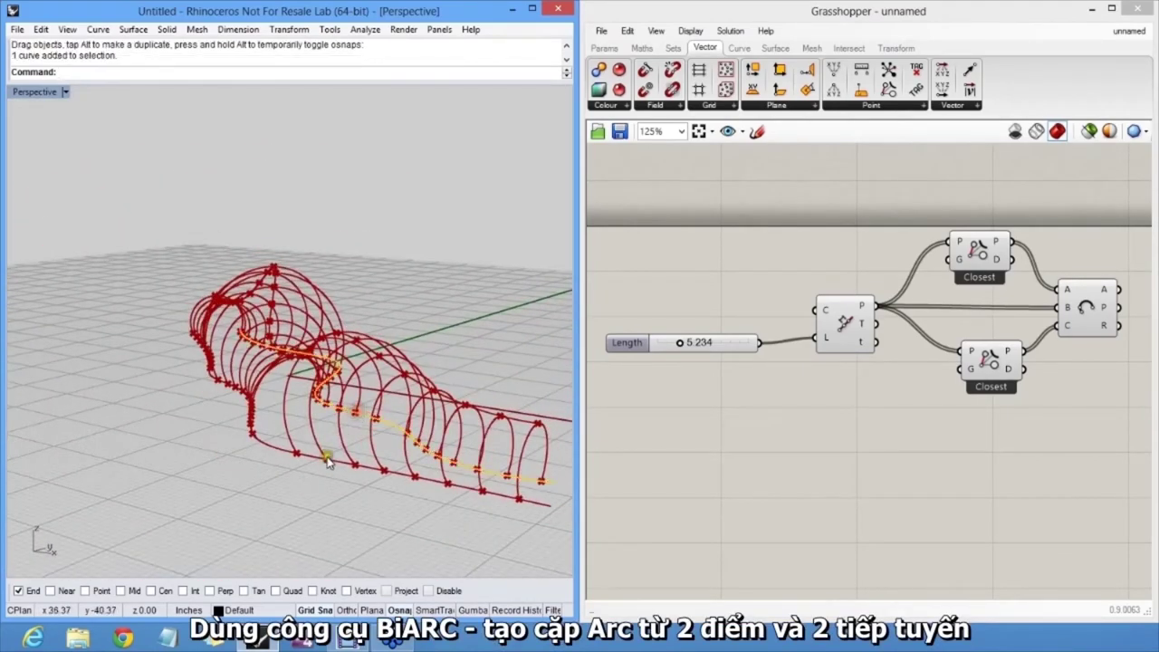
left_click(328, 457)
left_click(358, 415)
left_click(373, 426)
right_click_drag(394, 381, 429, 341, "shift")
- Delete the whole existing Grasshopper definition and the middle curve in the Rhino model
left_click_drag(1113, 459, 695, 226)
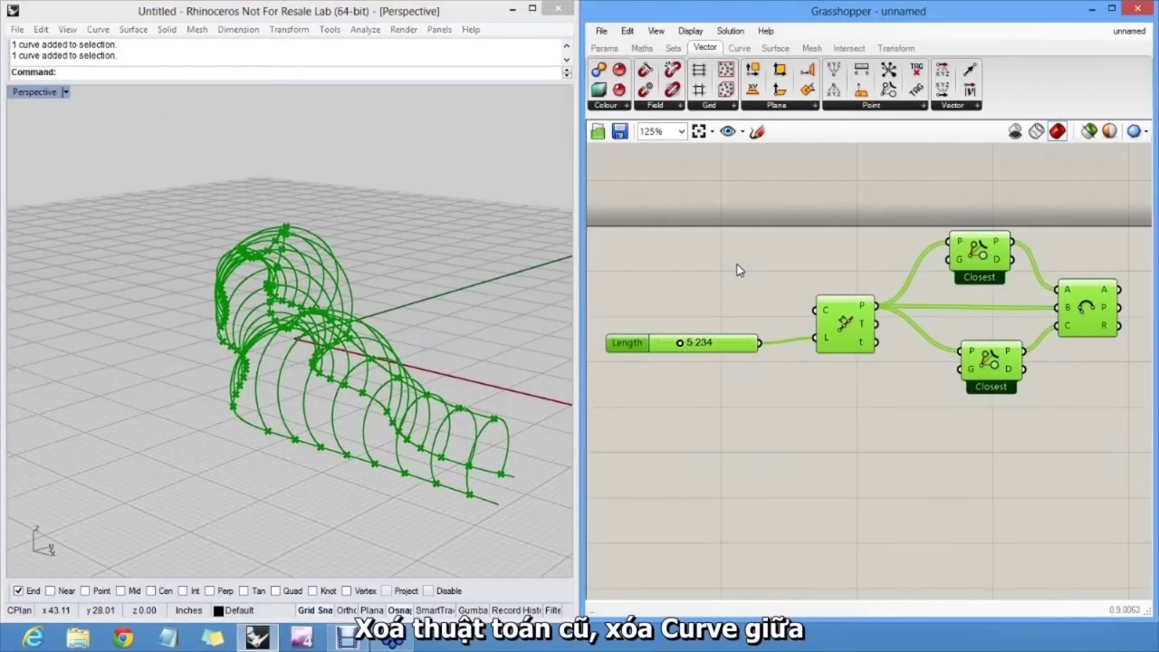
key("Delete")
right_click_drag(656, 274, 703, 228)
left_click(370, 301)
right_click_drag(469, 309, 359, 371)
key("Delete")
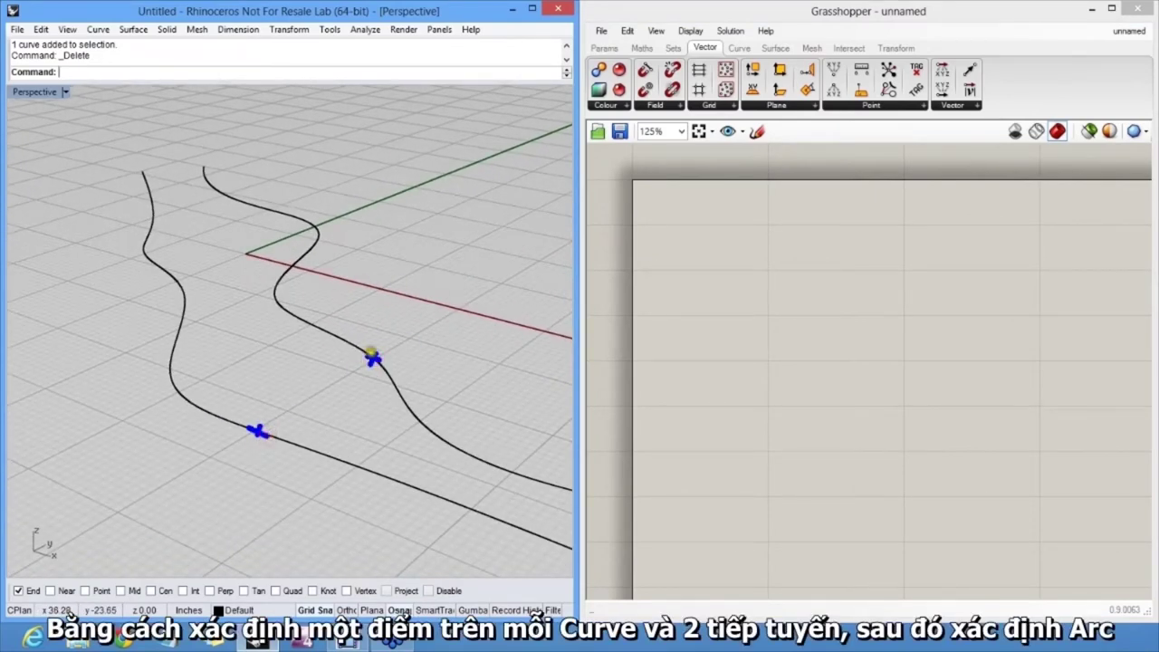
left_click_drag(372, 354, 362, 278)
left_click_drag(257, 432, 250, 342)
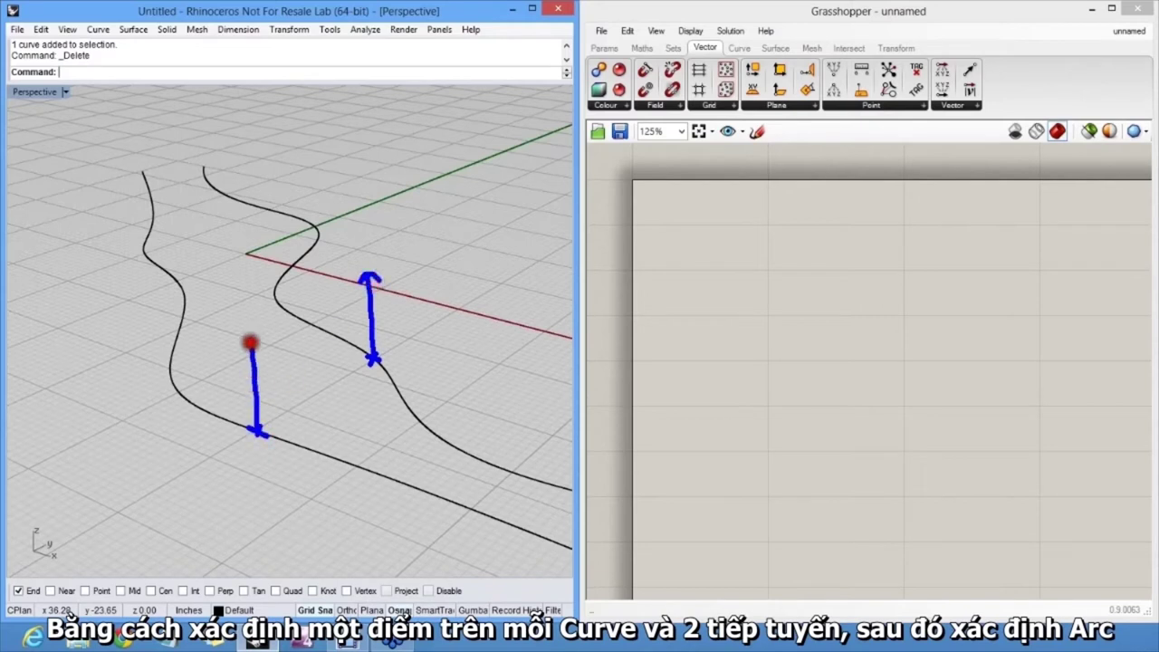
mouse_move(260, 425)
left_mouse_down()
mouse_move(277, 320)
mouse_move(363, 339)
left_mouse_up()
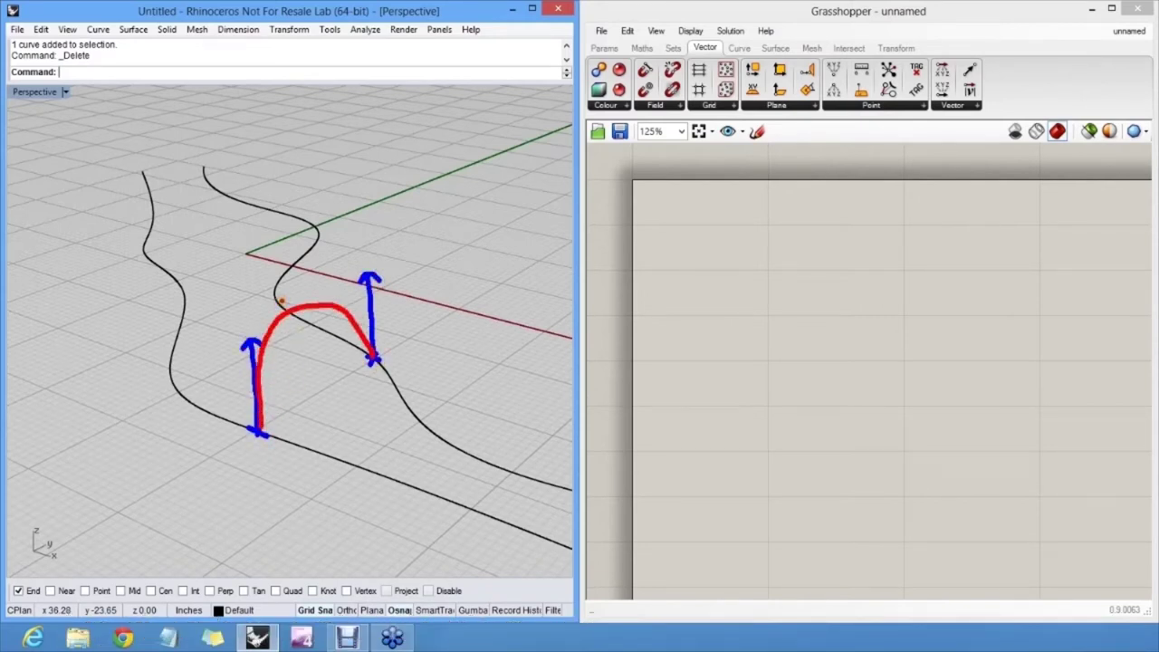
mouse_move(91, 126)
left_mouse_down()
mouse_move(99, 138)
mouse_move(176, 101)
mouse_move(173, 113)
left_mouse_up()
mouse_move(231, 246)
left_mouse_down()
mouse_move(268, 146)
mouse_move(280, 160)
left_mouse_up()
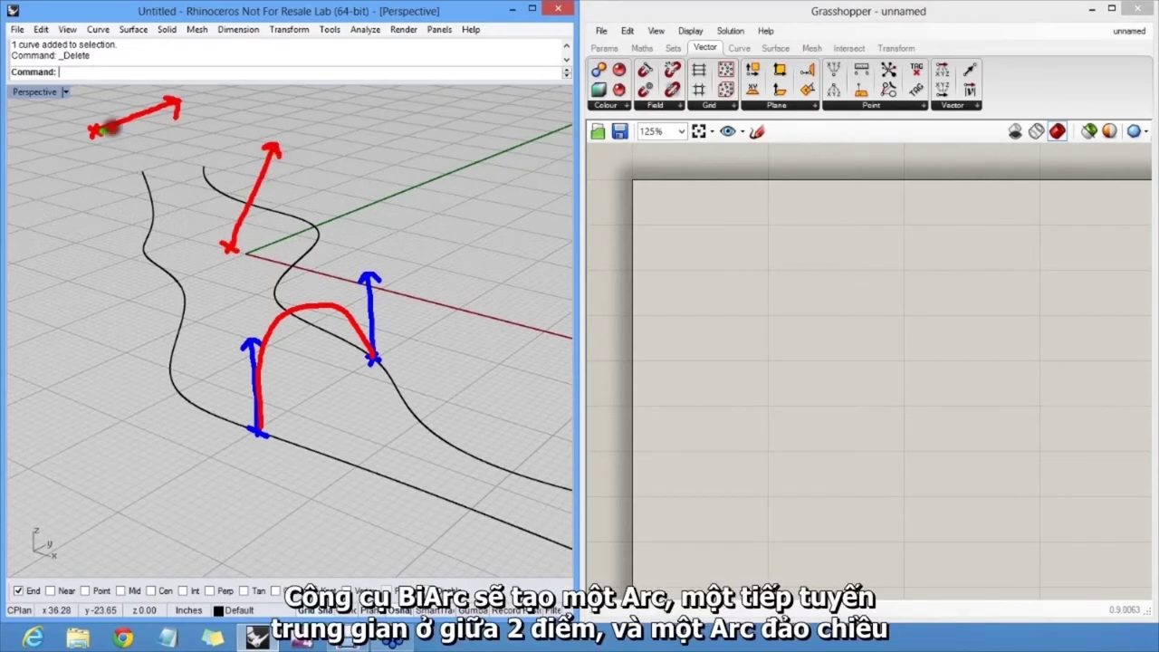
left_click_drag(106, 129, 169, 132)
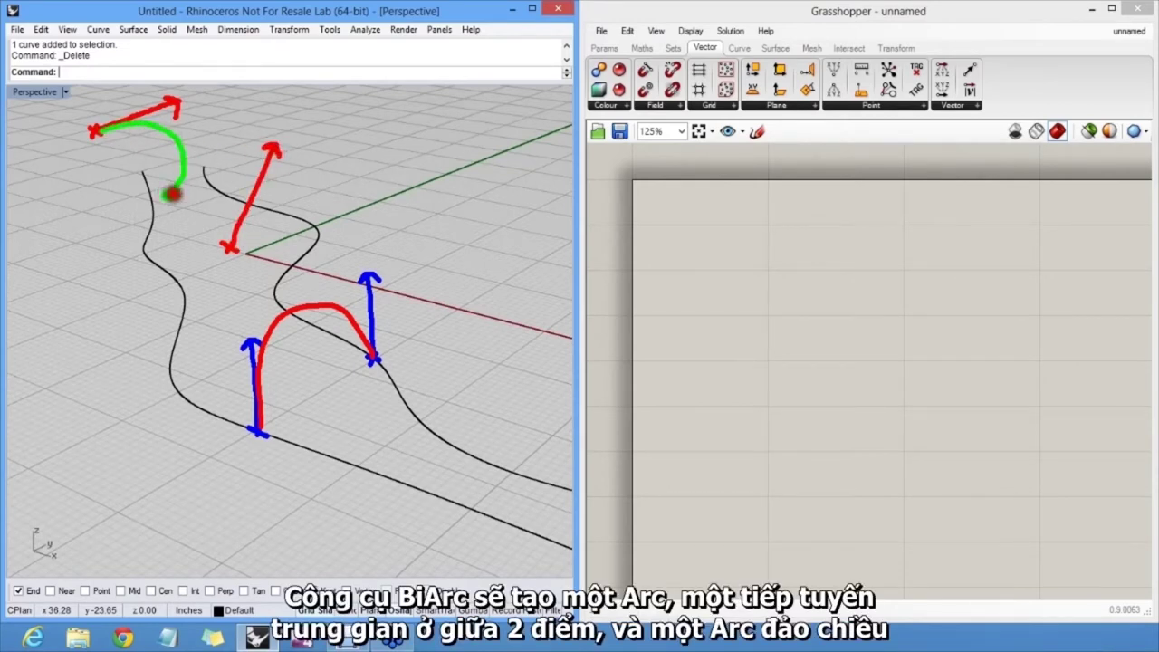
mouse_move(166, 197)
left_mouse_down()
mouse_move(168, 233)
mouse_move(204, 261)
left_mouse_up()
key("Escape")
- Add a Divide Curve component and reference the curve nearer the origin as its C input
scroll(419, 388, "down", 2)
right_click_drag(403, 351, 317, 328)
double_click(746, 253)
type("duvide")
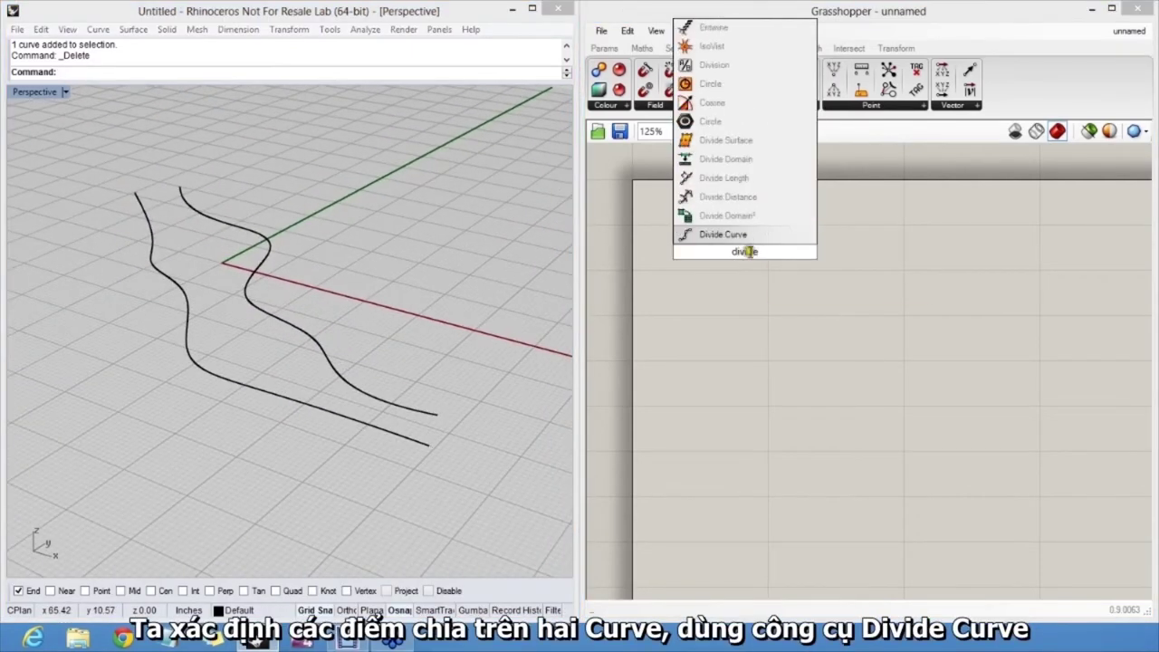
key("Return")
right_click(726, 233)
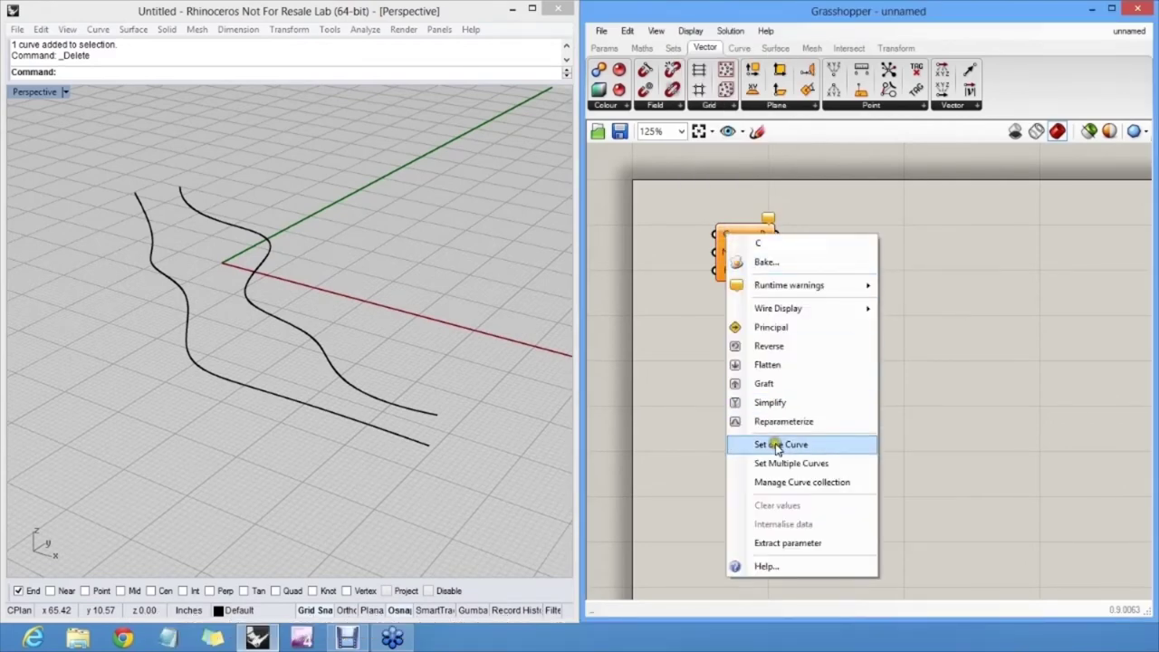
left_click(775, 442)
left_click(295, 329)
- Duplicate the Divide Curve component and reference the other Rhino curve as the copy's C input
left_click_drag(742, 253, 866, 364)
left_click(852, 326)
left_click(861, 250)
key("ctrl+c")
key("ctrl+v")
right_click(850, 355)
left_click(892, 484)
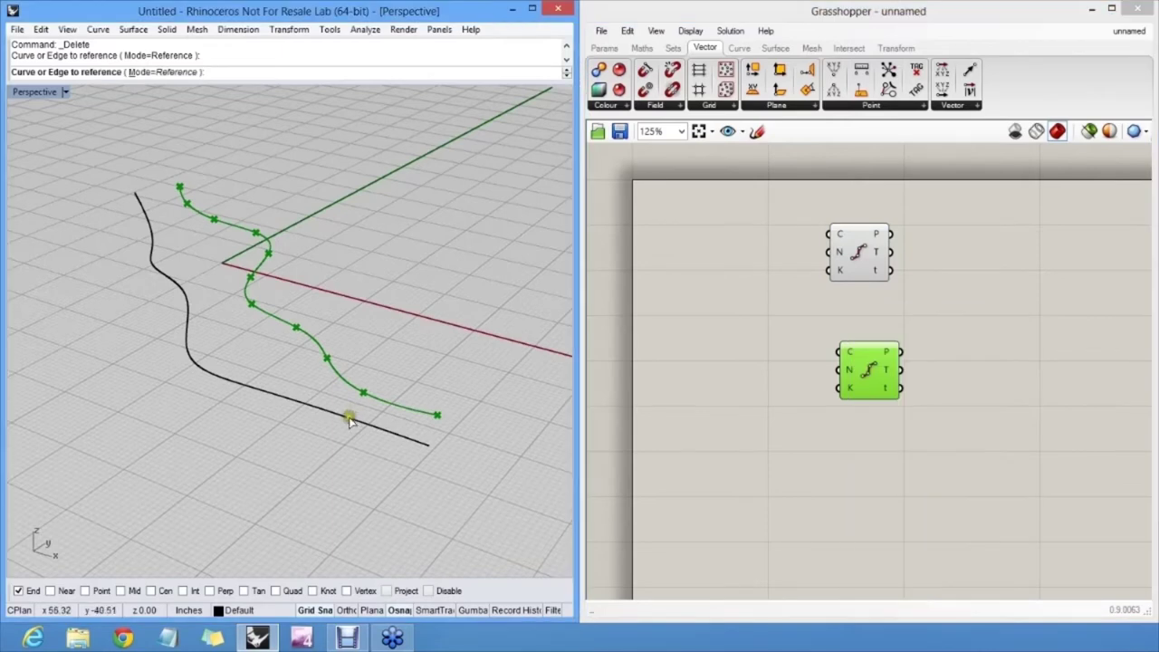
left_click(350, 417)
- Add an integer number slider feeding the N input of both Divide Curve components and set it to 28
left_click(697, 324)
double_click(697, 324)
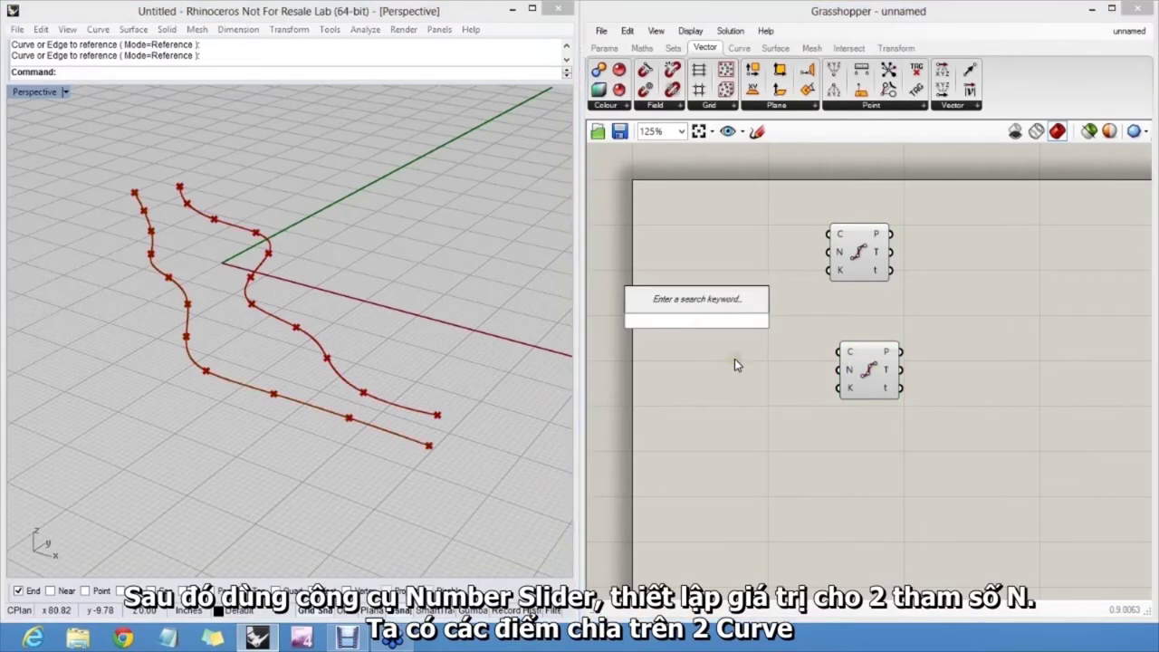
type("1<10<20")
key("Return")
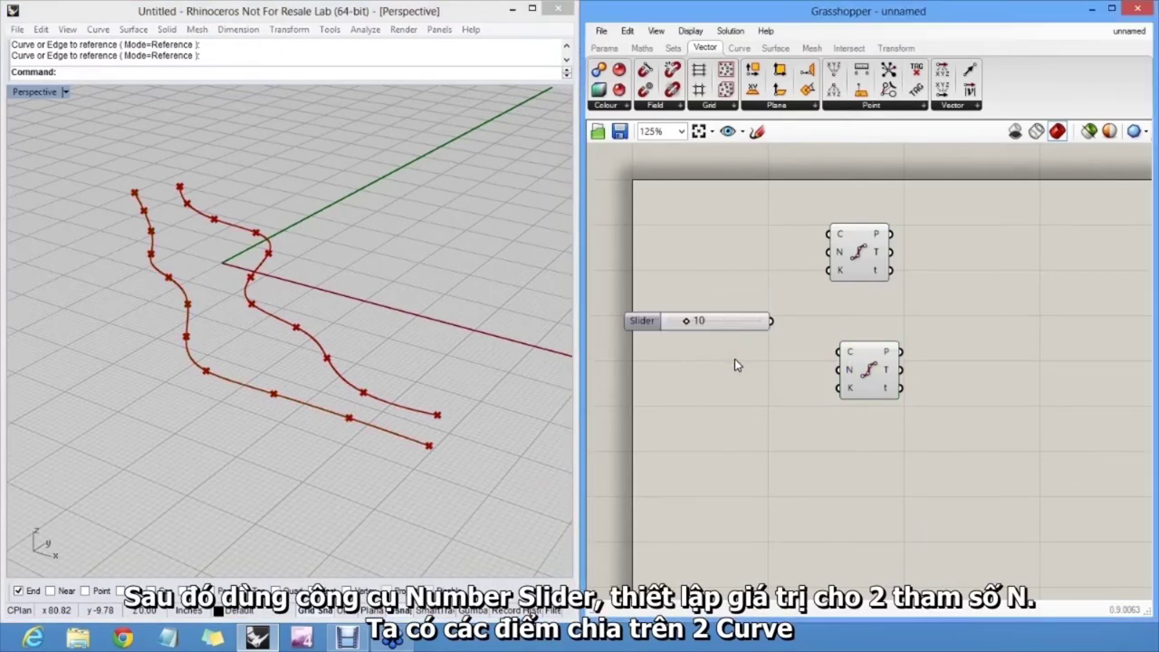
left_click_drag(773, 320, 830, 369)
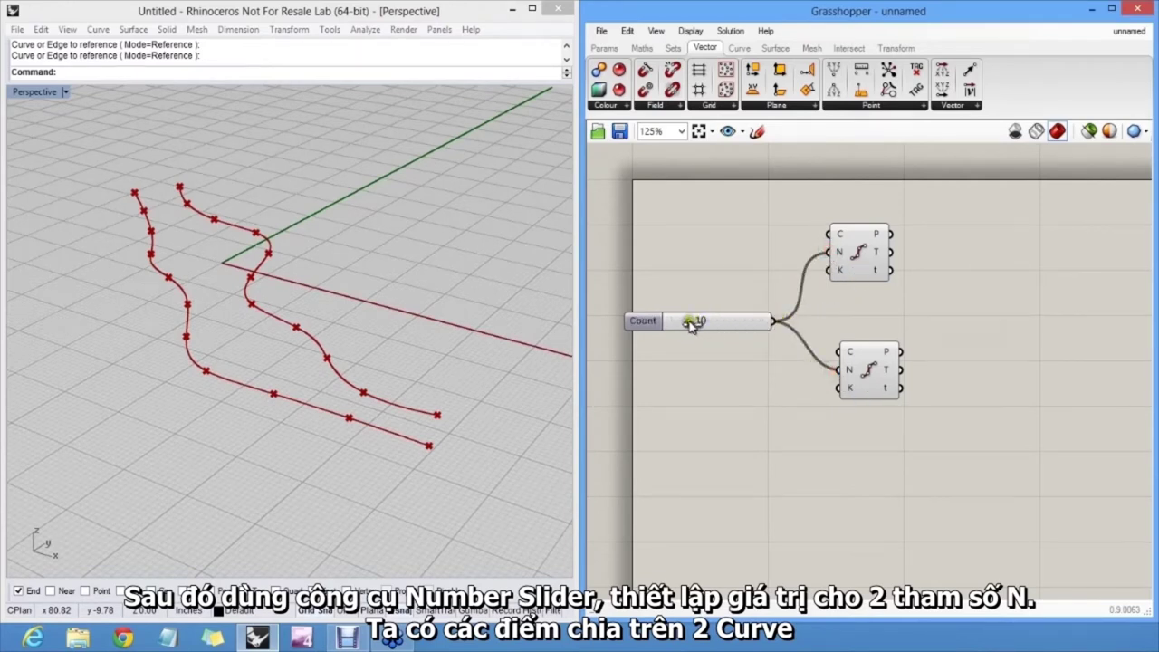
left_click_drag(690, 324, 721, 324)
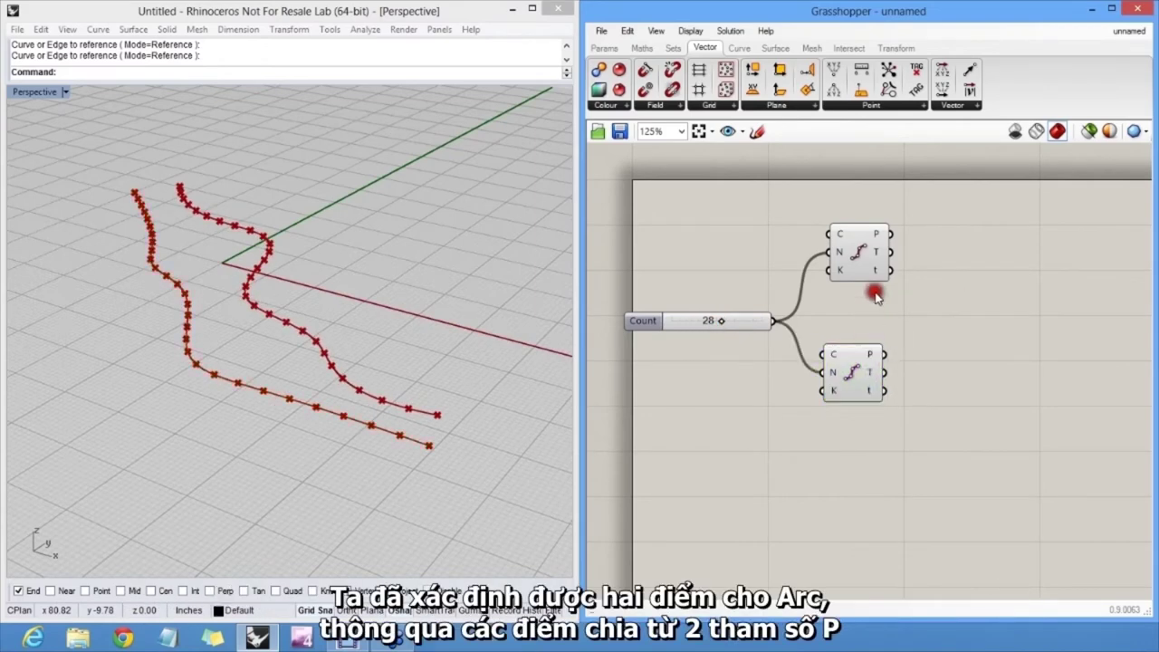
- Align the two Divide Curve components above each other and examine their P outputs
mouse_move(873, 249)
left_mouse_down()
mouse_move(861, 257)
mouse_move(877, 248)
left_mouse_up()
mouse_move(870, 240)
mouse_move(871, 355)
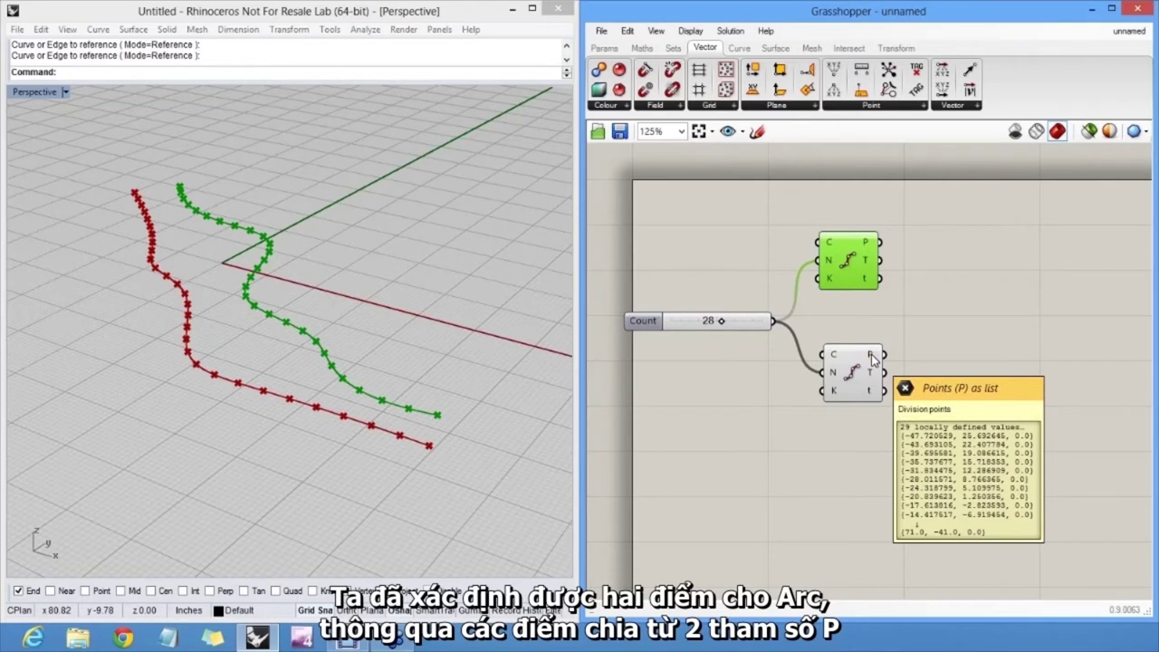
left_click(901, 316)
right_click_drag(909, 312, 888, 307)
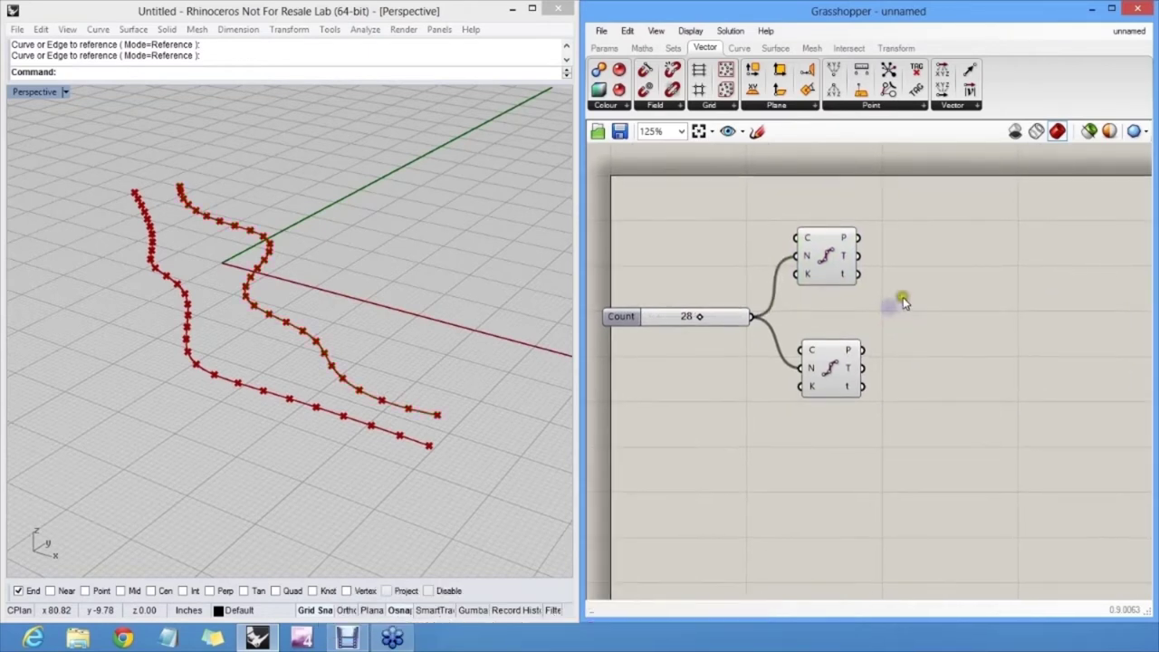
- Place a BiArc component beside the two Divide Curve components
left_click(740, 48)
left_click(825, 105)
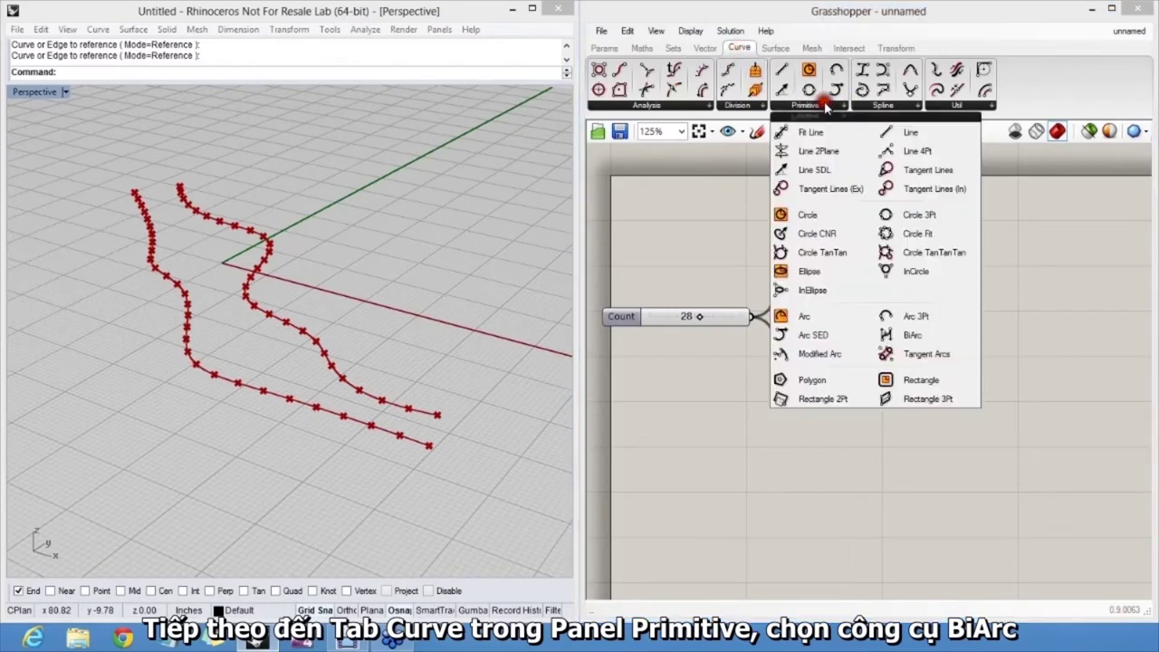
left_click(941, 336)
left_click(983, 323)
scroll(918, 331, "up", 3)
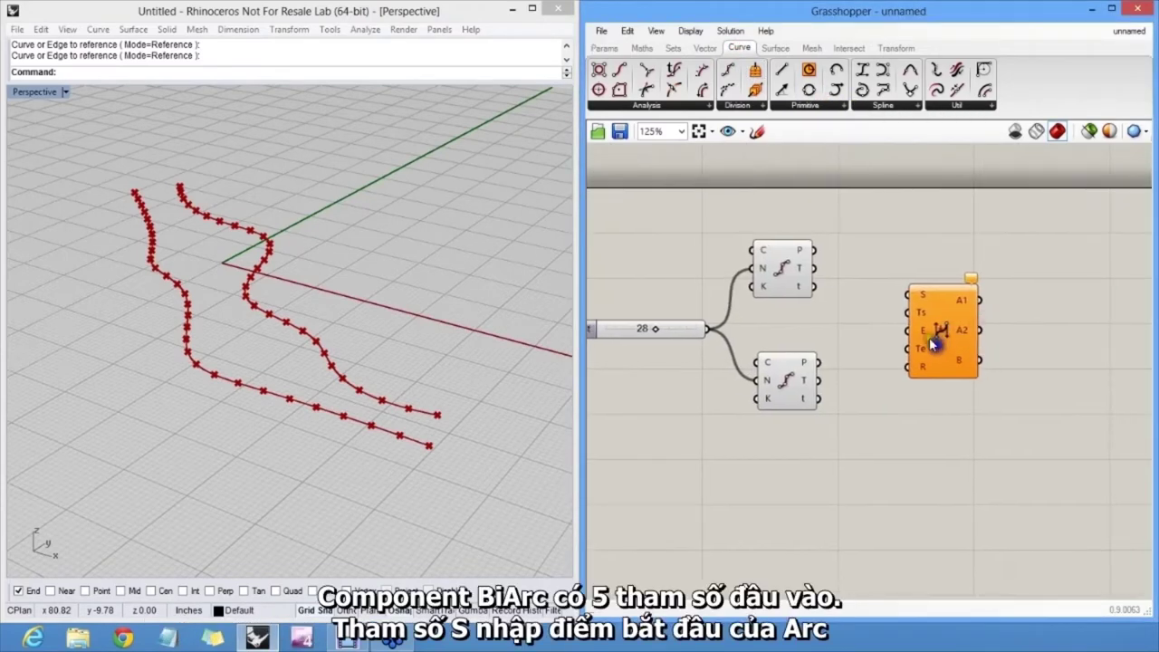
scroll(907, 324, "up", 1)
right_click_drag(906, 295, 932, 297)
scroll(934, 296, "down", 1)
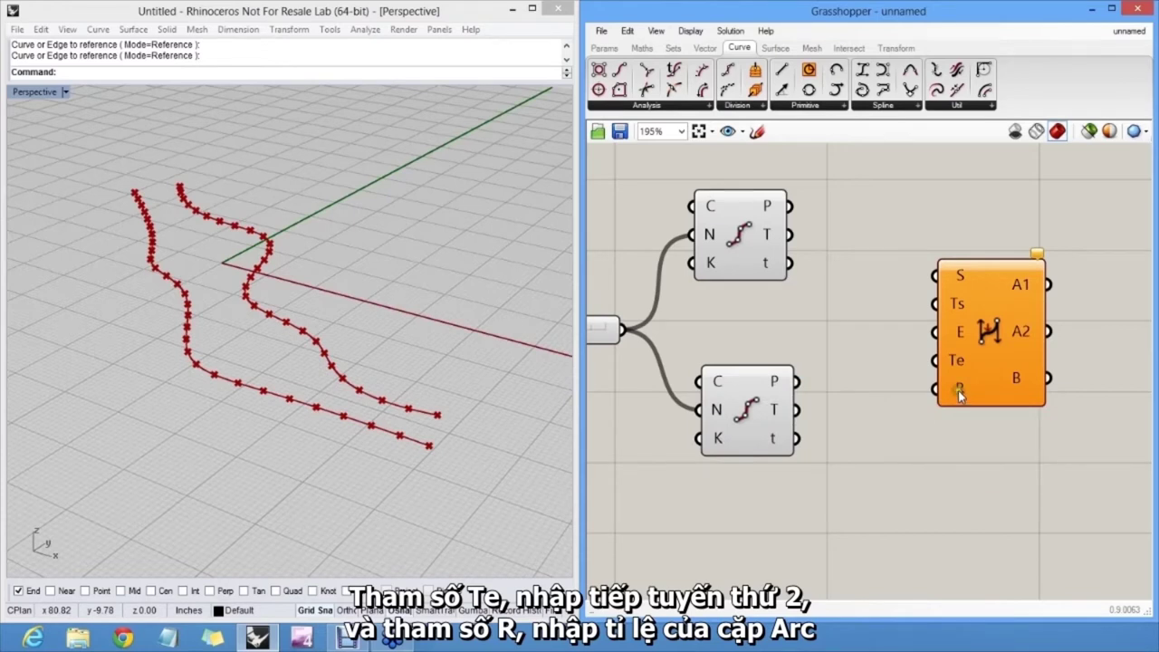
- Connect the first Divide Curve's P output to the BiArc's S input and the second one's P output to E
left_click_drag(934, 274, 808, 208)
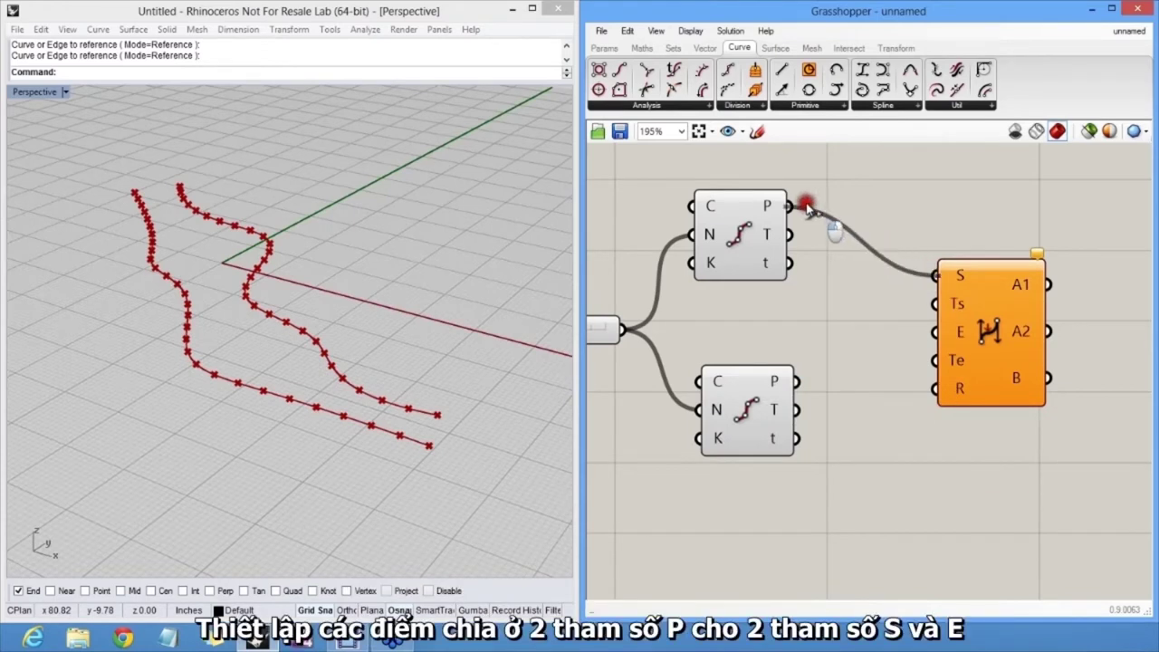
left_click_drag(934, 331, 798, 381)
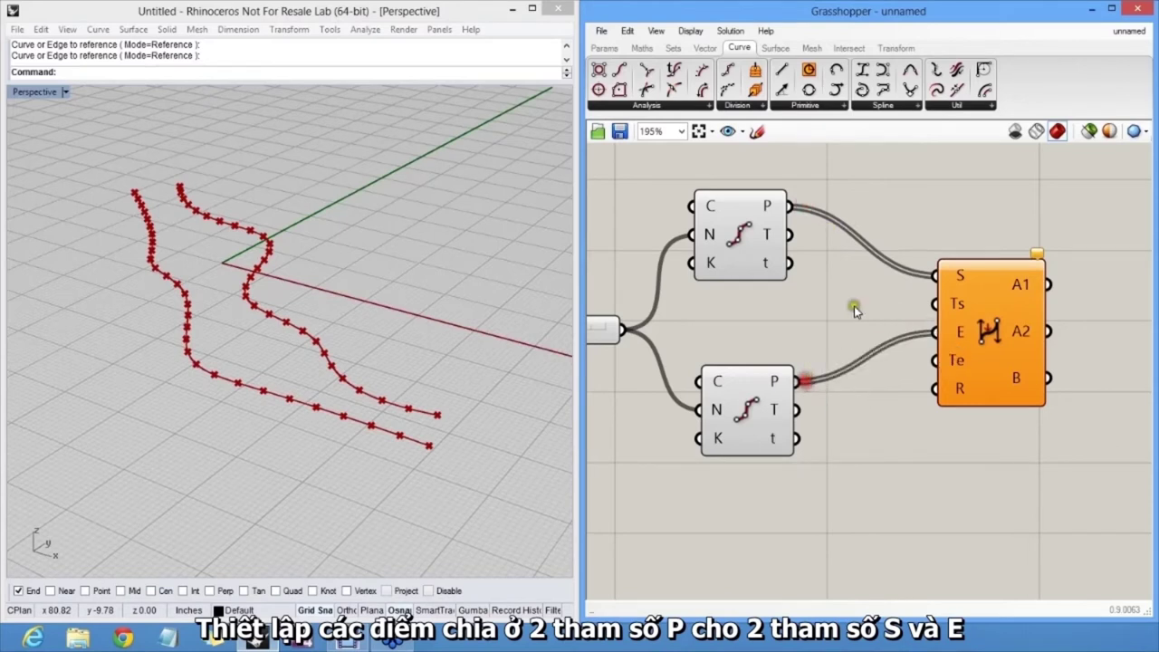
right_click_drag(902, 309, 931, 305)
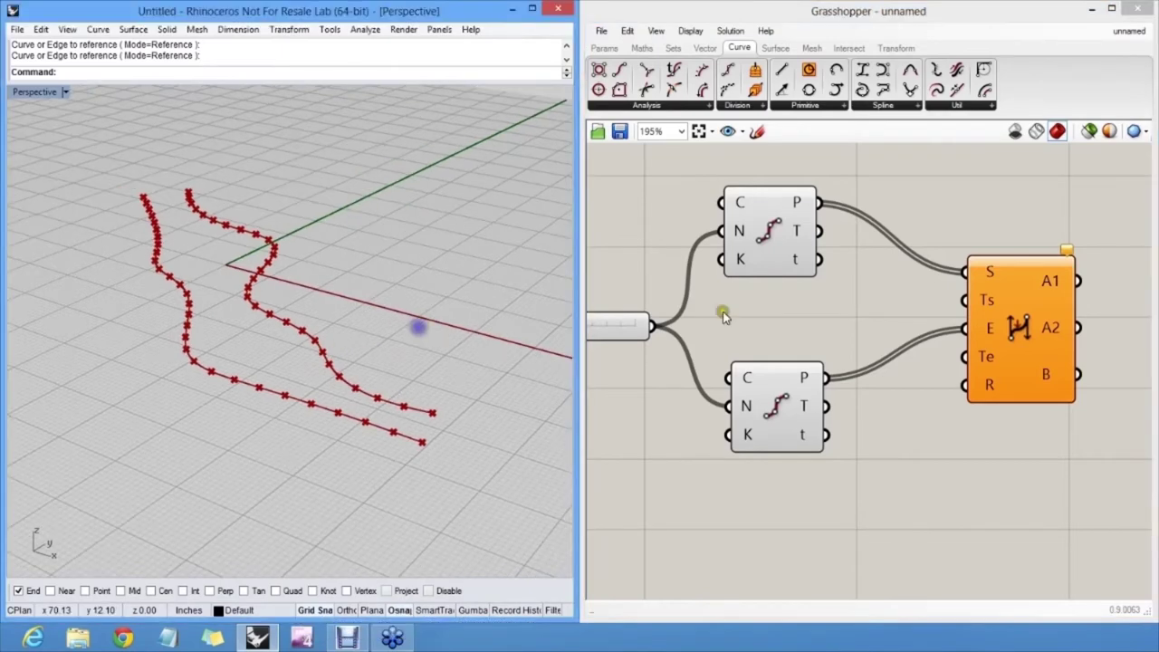
- Add a Unit Z vector connected to the BiArc's Ts input and a duplicate of it connected to Te
left_click(703, 48)
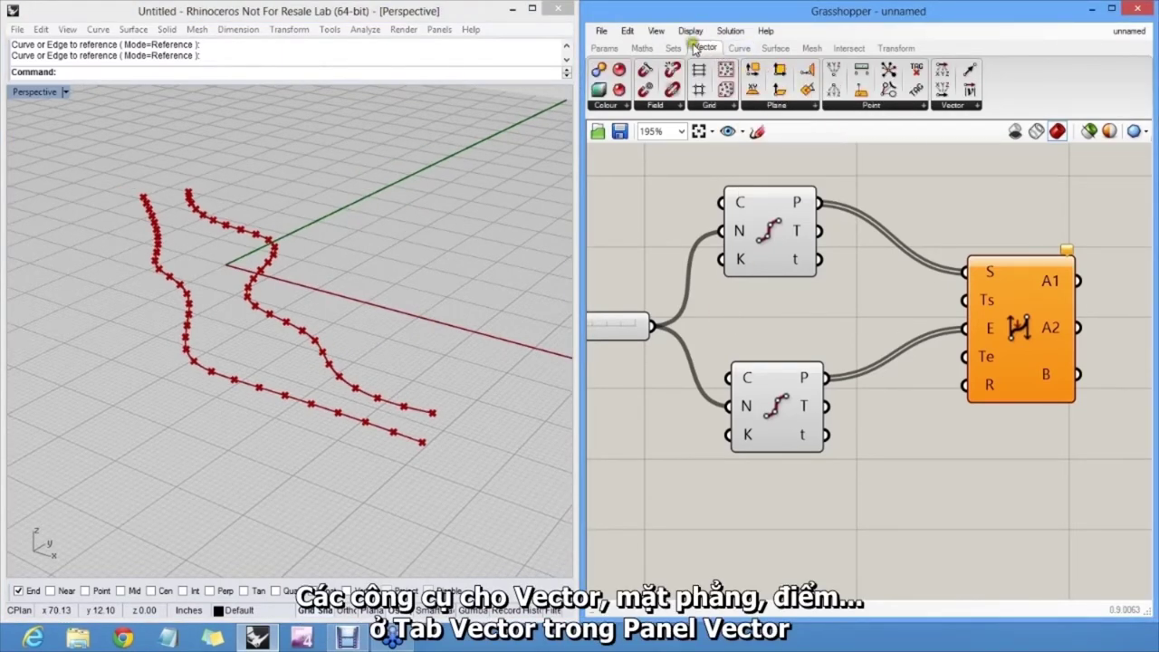
left_click(948, 107)
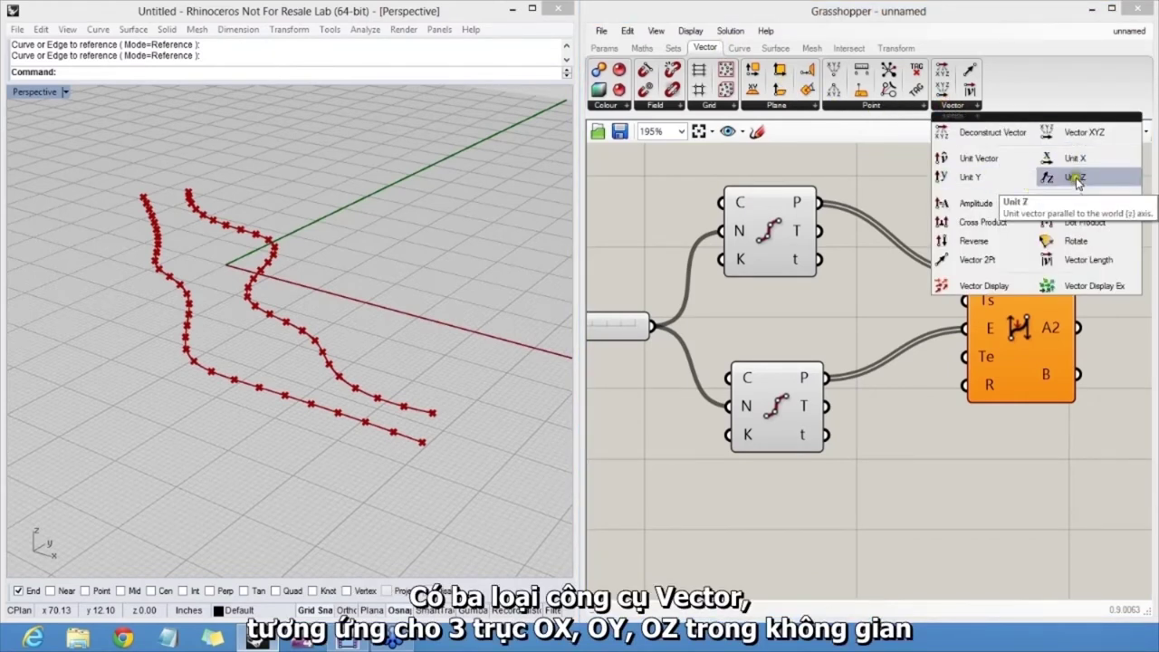
right_click_drag(360, 258, 207, 251)
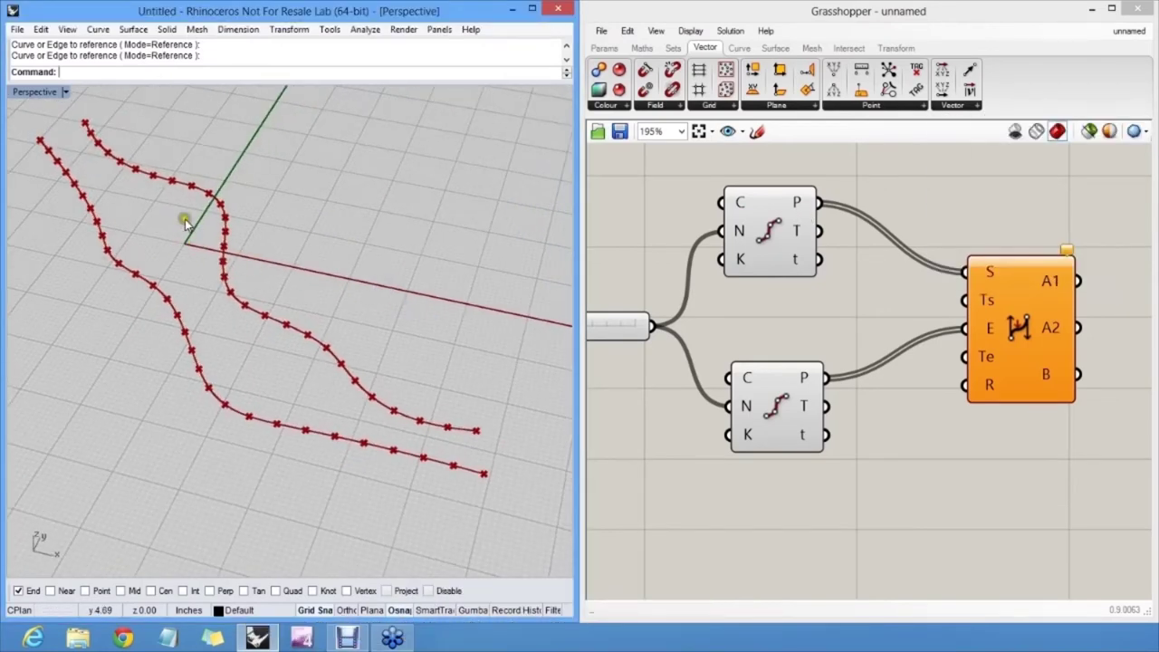
left_click(952, 106)
left_click_drag(1047, 172, 957, 306)
left_click_drag(786, 381, 788, 367)
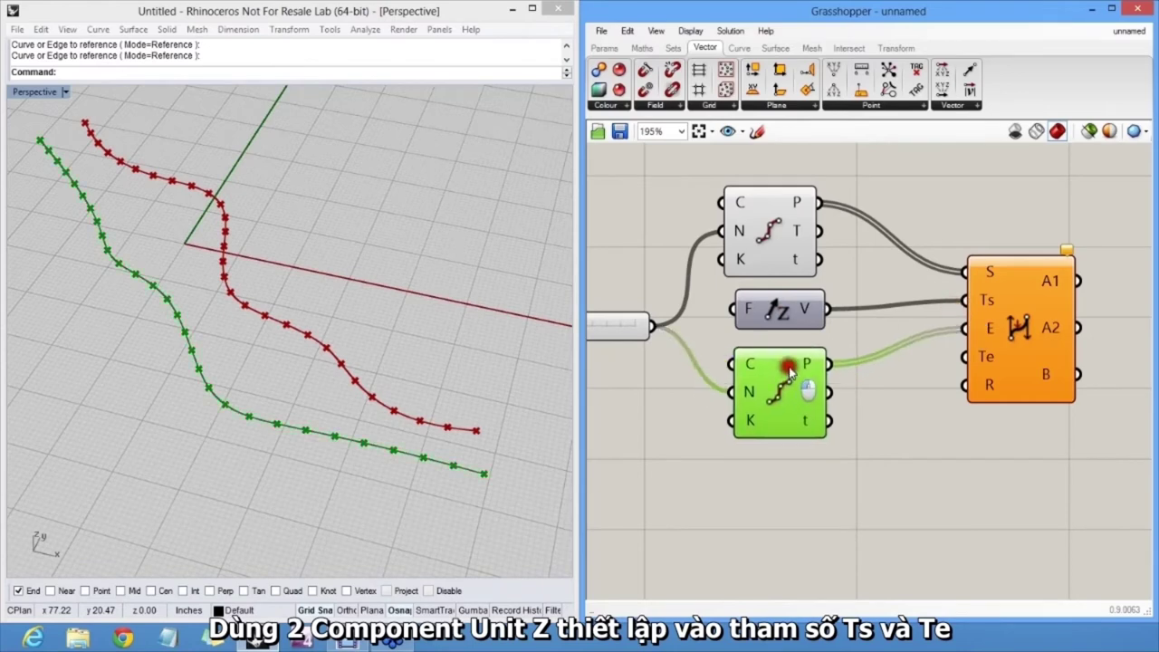
right_click_drag(888, 384, 858, 357)
left_click_drag(751, 279, 933, 330, "alt")
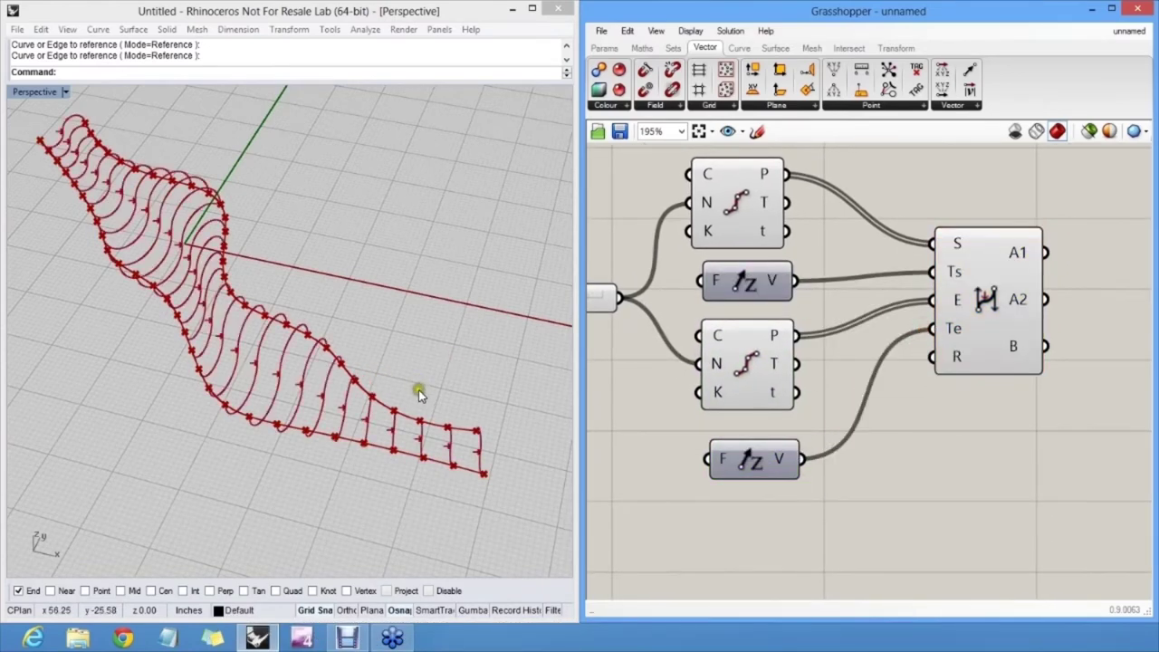
- Insert a vector Reverse component between the second Unit Z and the BiArc's Te input
right_click_drag(418, 391, 365, 243)
scroll(385, 380, "up", 5)
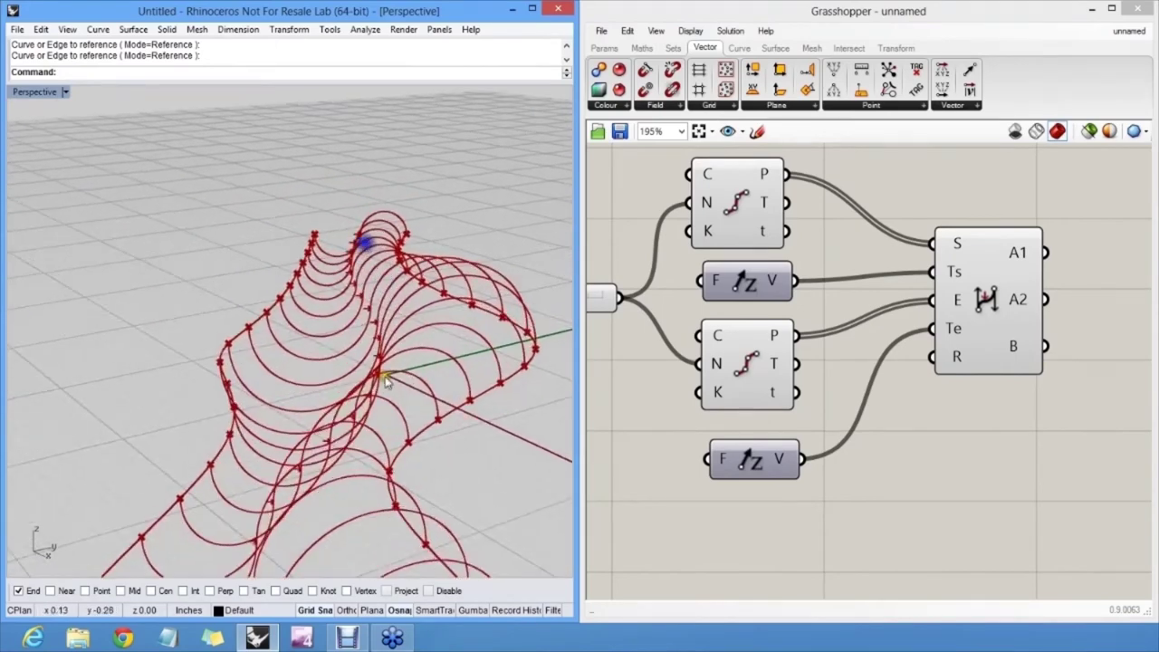
right_click_drag(385, 380, 415, 412)
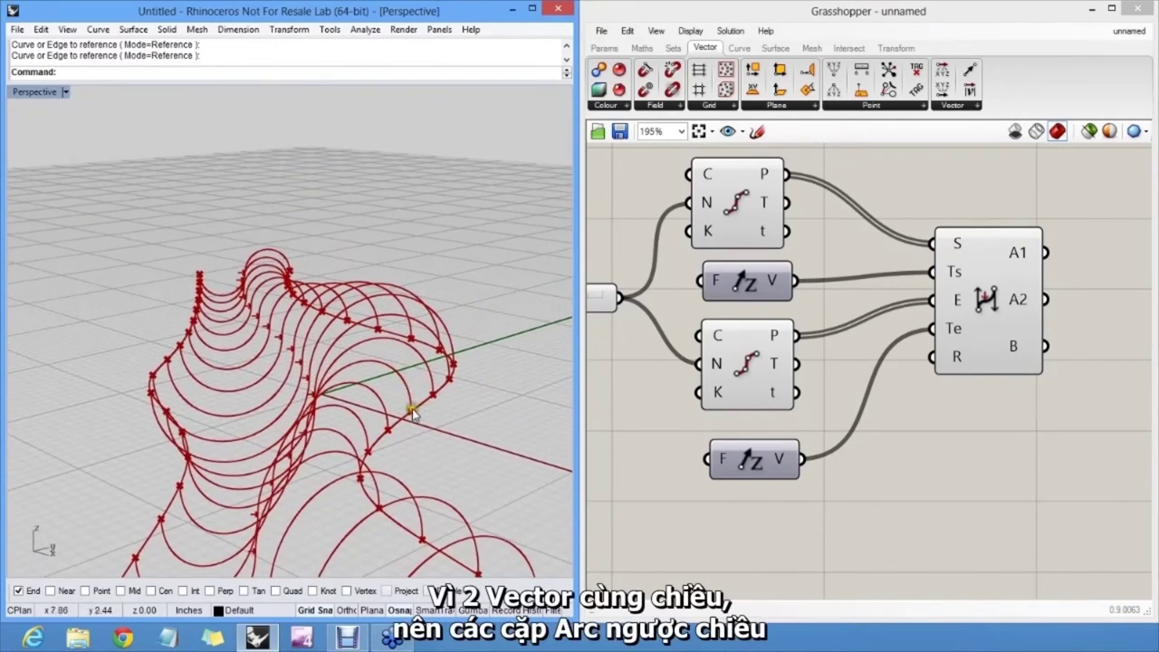
right_click_drag(184, 432, 361, 364, "shift")
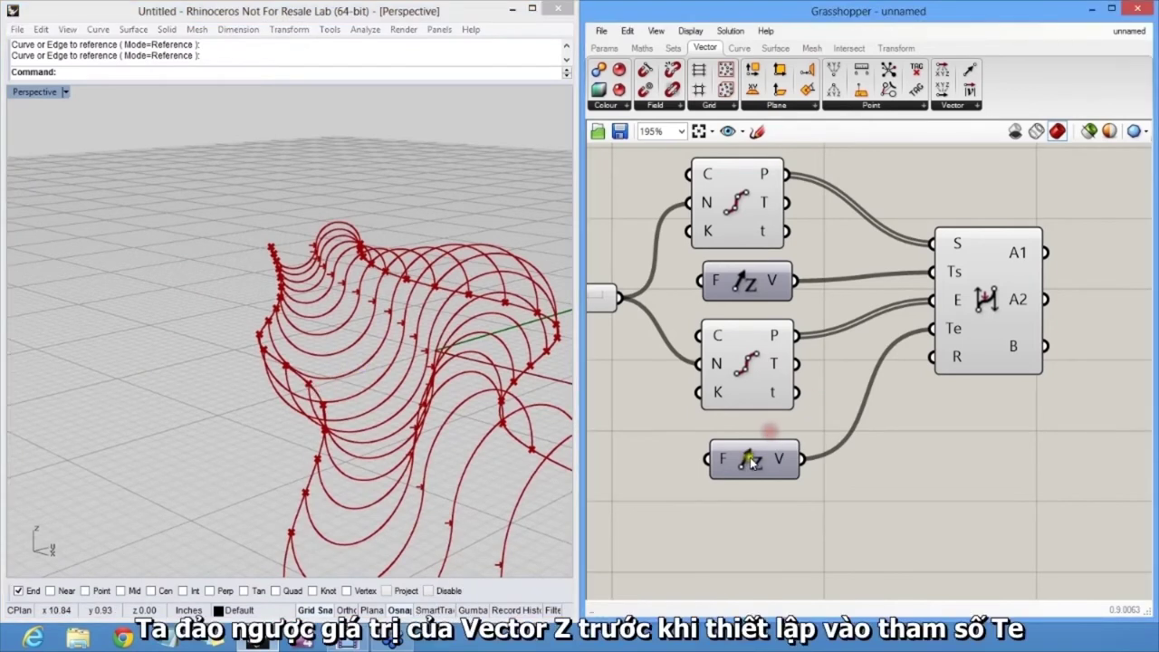
left_click_drag(753, 462, 707, 466)
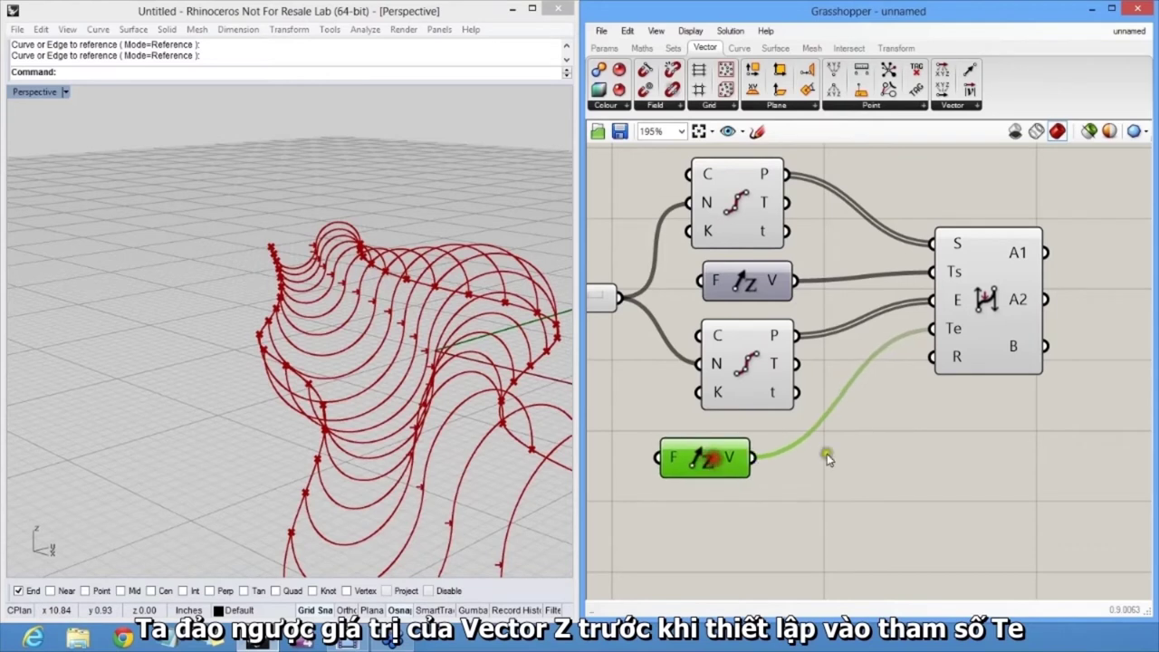
left_click(833, 452)
left_click(962, 108)
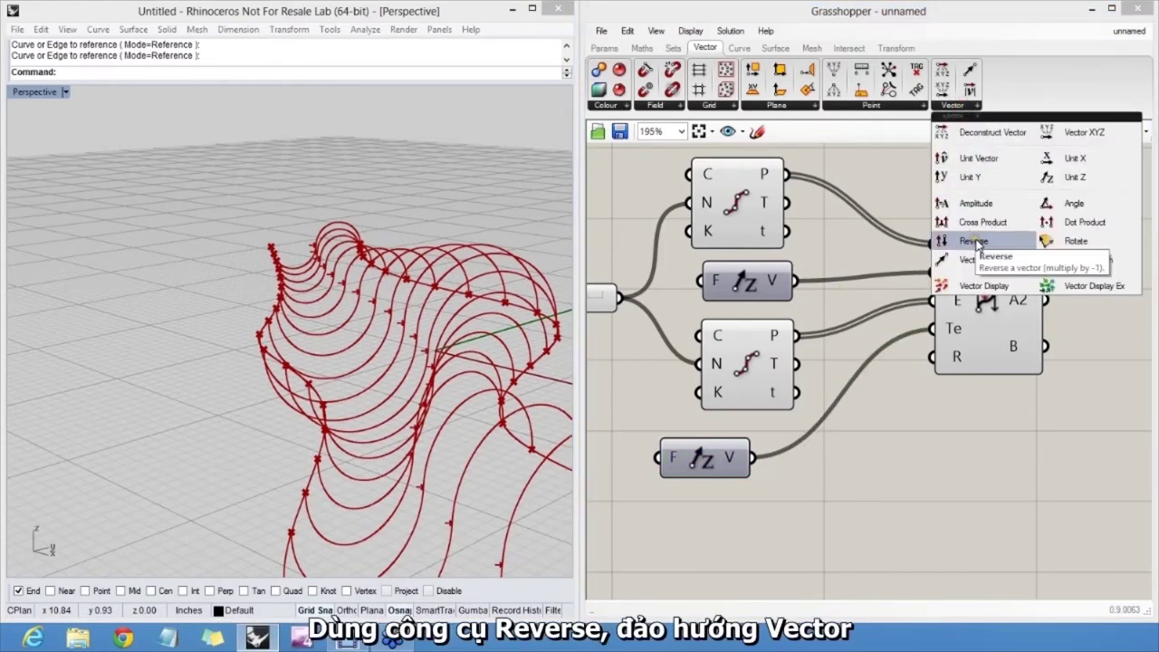
left_click_drag(965, 241, 753, 459)
left_click(844, 475)
left_click_drag(894, 472, 934, 327)
left_click_drag(849, 469, 828, 462)
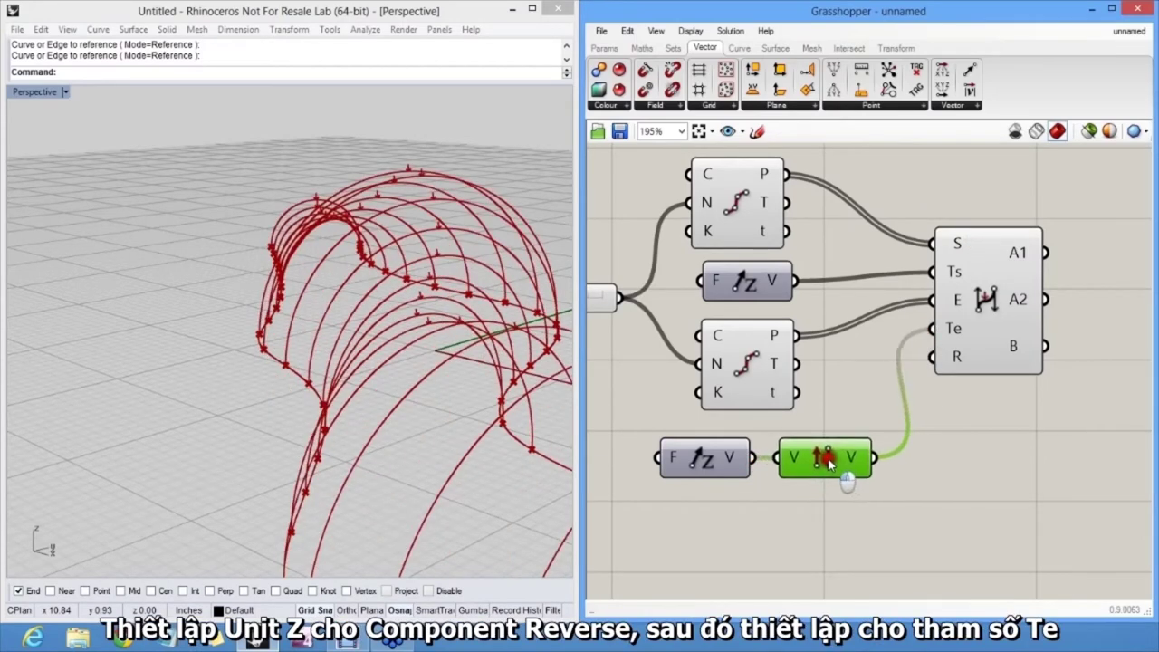
mouse_move(953, 333)
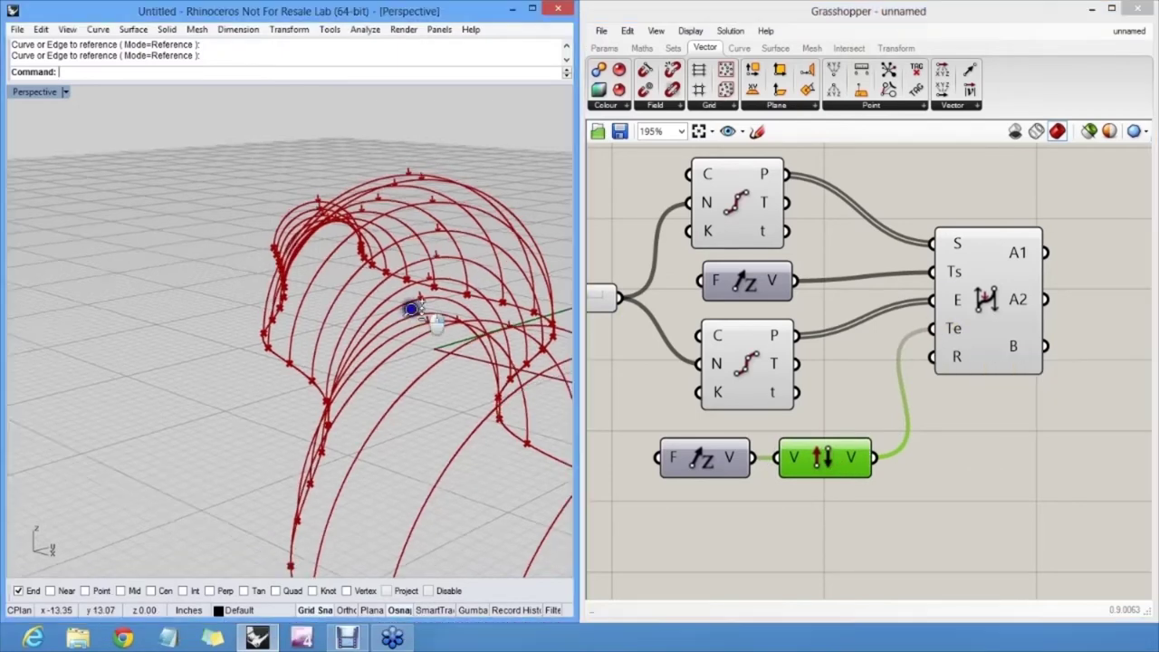
- Reshape the rail curves in the Rhino viewport by moving a curve and its control points to vary the arcs
right_click_drag(407, 305, 407, 335)
left_click_drag(442, 321, 390, 361)
right_click_drag(446, 362, 387, 318)
left_click(399, 360)
left_click_drag(395, 398, 412, 227)
key("F10")
key("Escape")
key("Escape")
right_click_drag(455, 318, 411, 331)
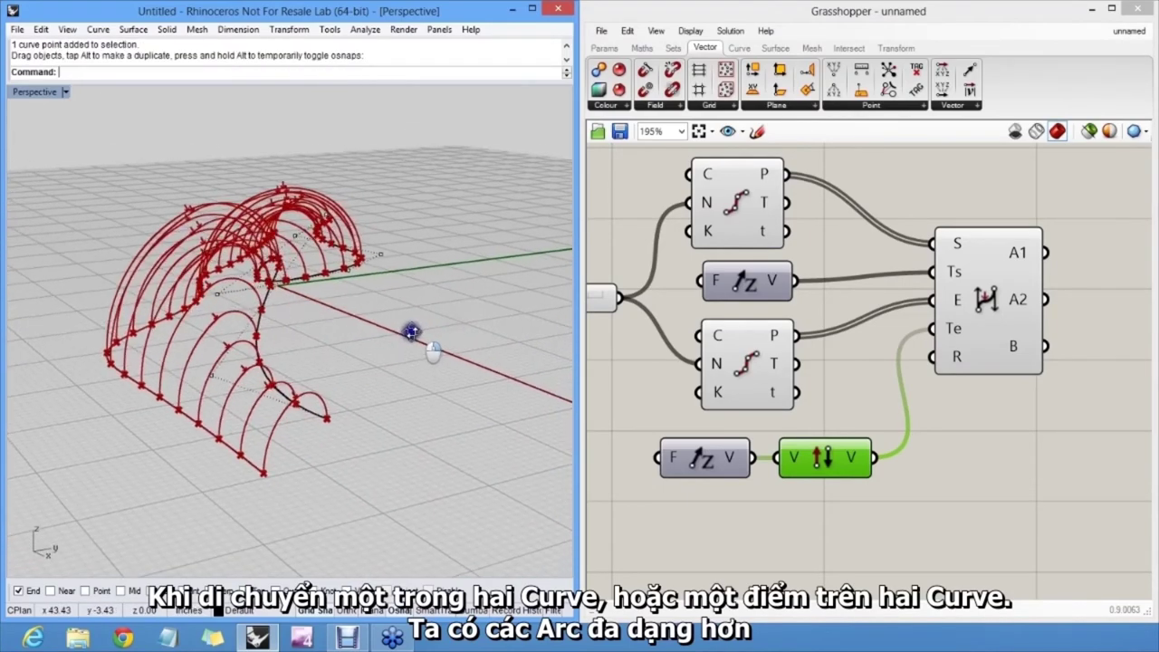
right_click_drag(313, 339, 280, 267)
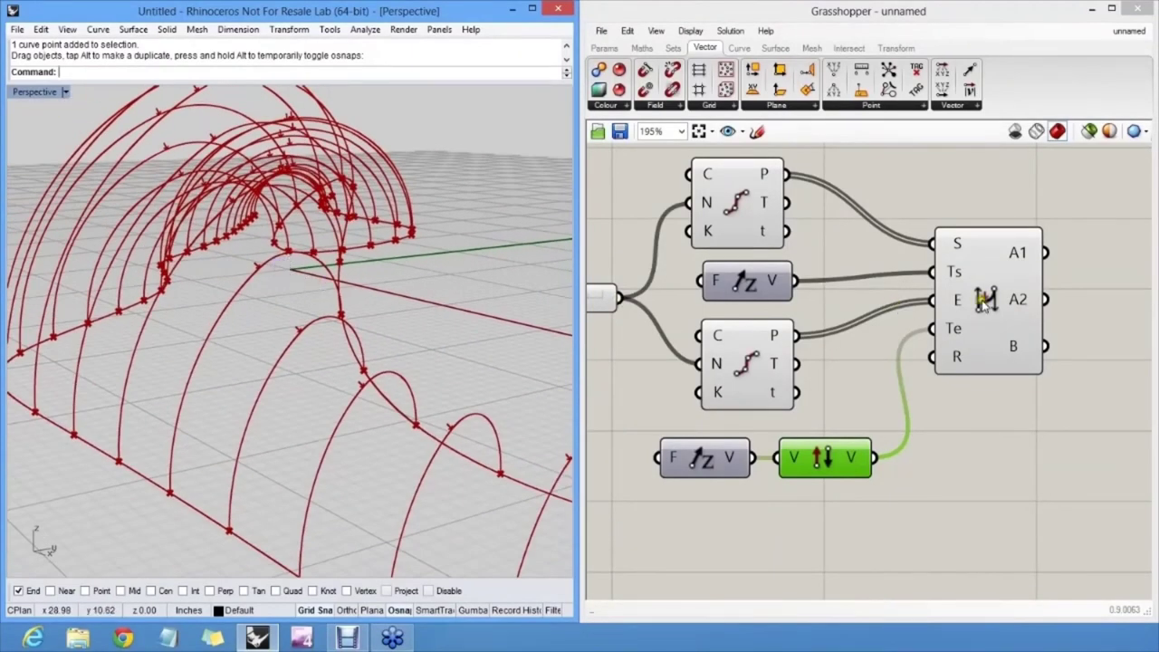
- Move the second Unit Z and Reverse pair up under the lower Divide Curve and the BiArc farther away from its inputs
left_click(983, 302)
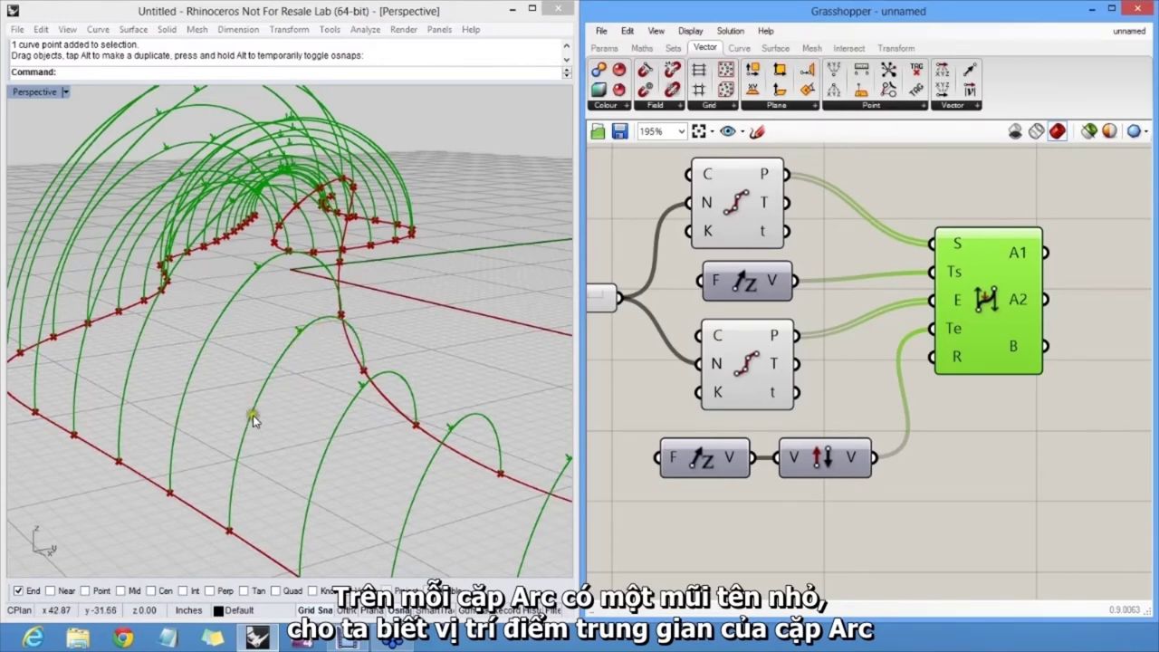
right_click_drag(331, 331, 474, 338)
left_click(986, 407)
left_click_drag(880, 512, 703, 443)
left_click(863, 389)
left_click_drag(992, 317, 1080, 331)
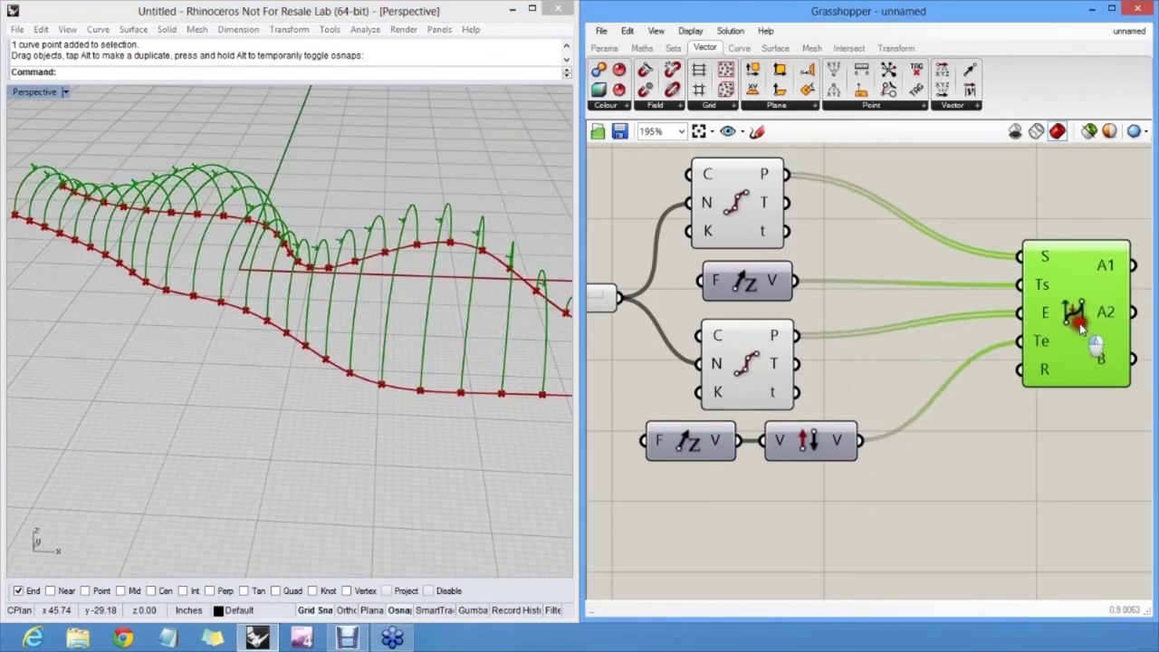
left_click(1035, 393)
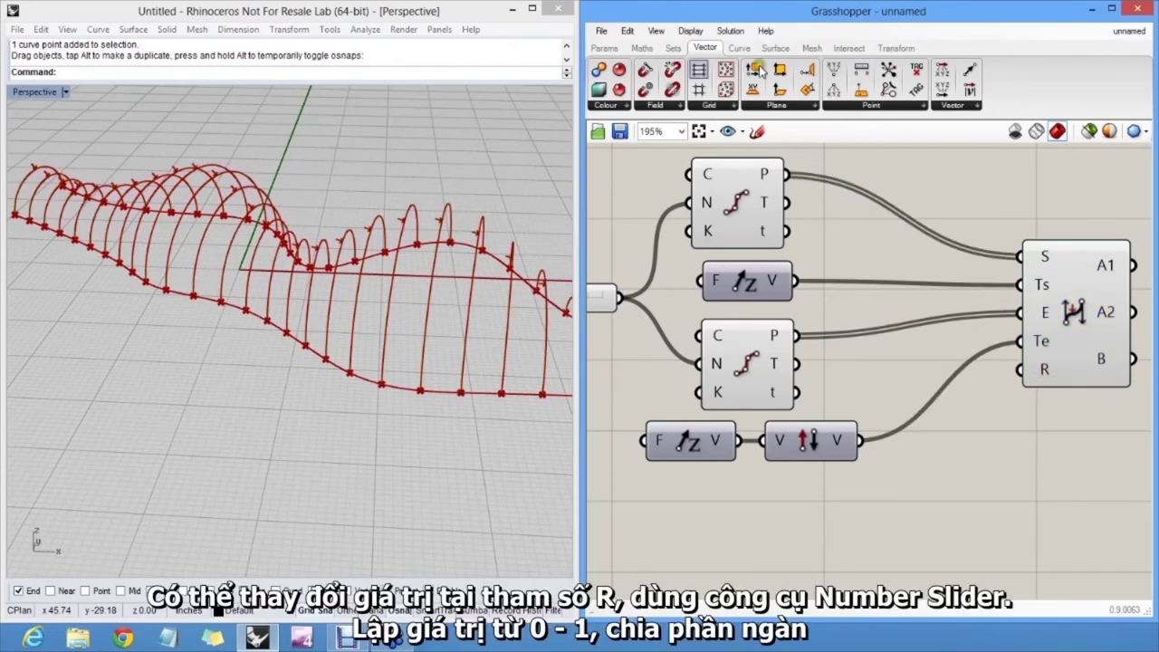
- Add a number slider at 0.250 with three decimals and connect it to the BiArc's R input
left_click(602, 48)
left_click_drag(787, 70, 786, 509)
left_click_drag(894, 505, 1020, 384)
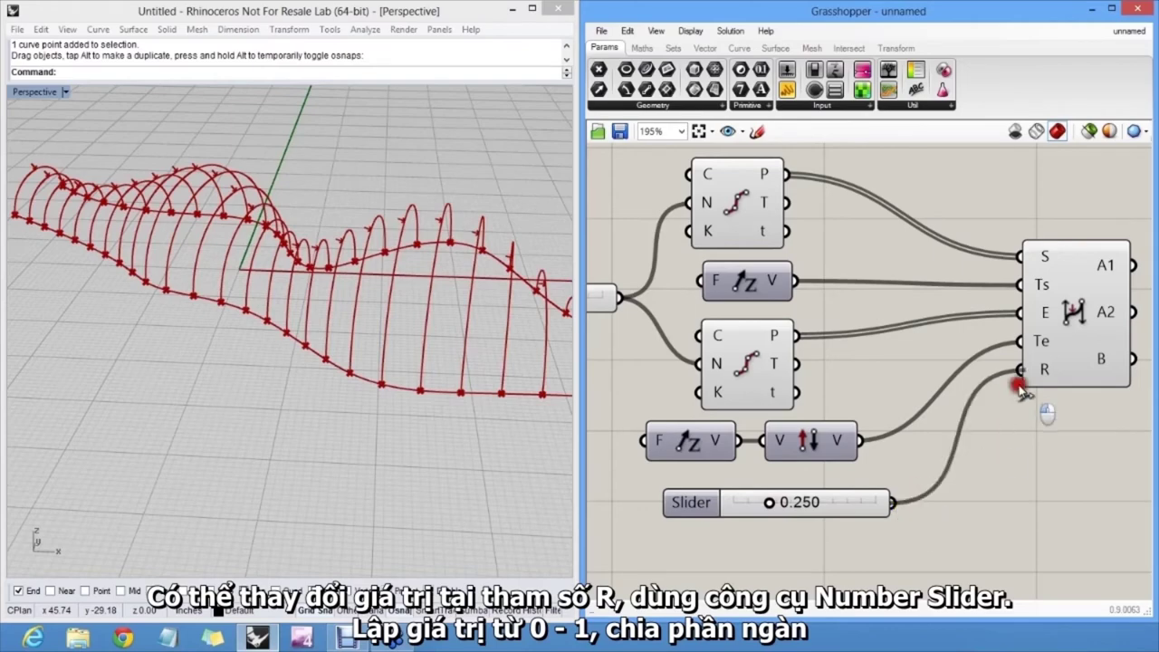
- Try a higher value on the Ratio slider and set it to 0.5
right_click_drag(483, 365, 424, 312)
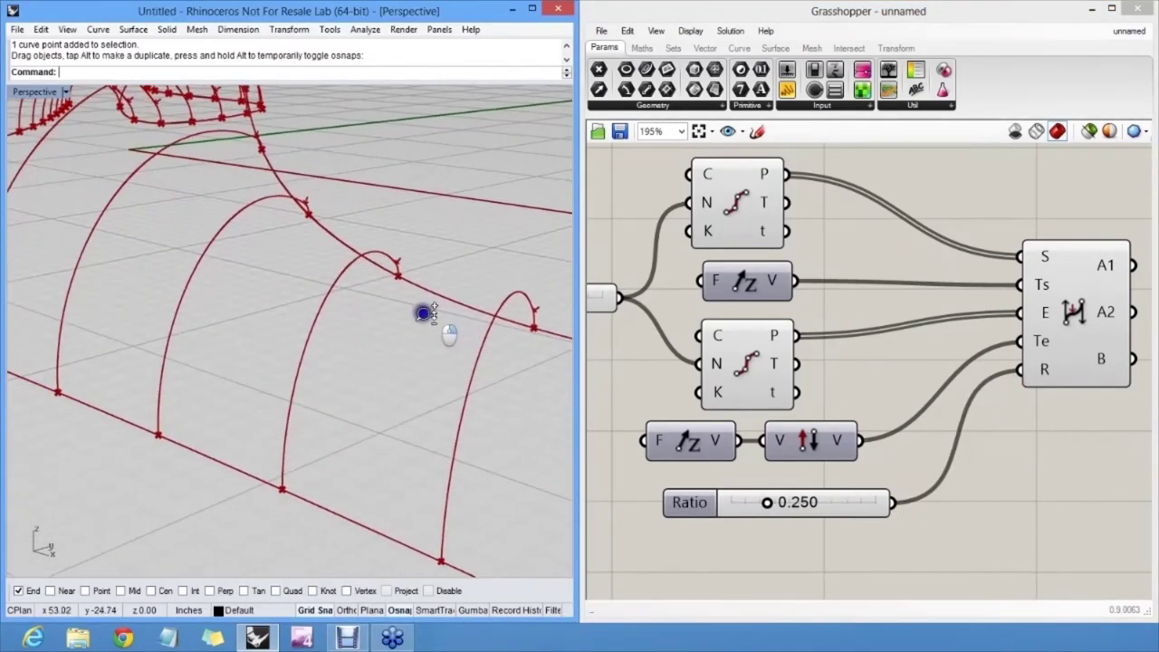
left_click_drag(767, 502, 806, 520)
double_click(845, 503)
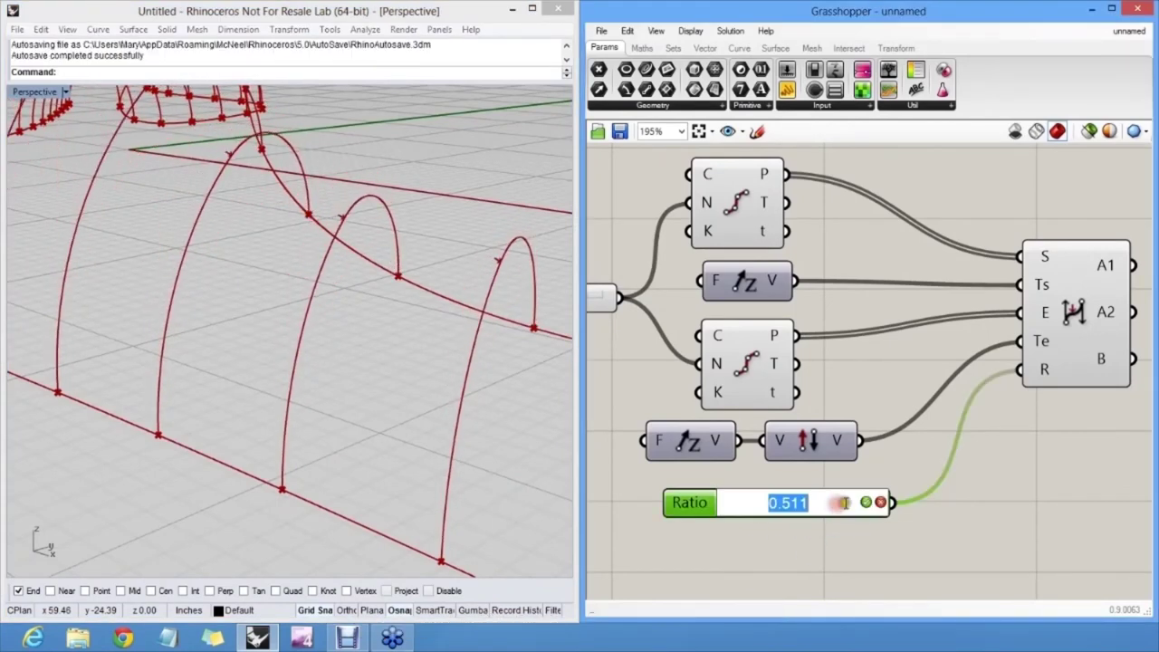
type(".5")
key("Return")
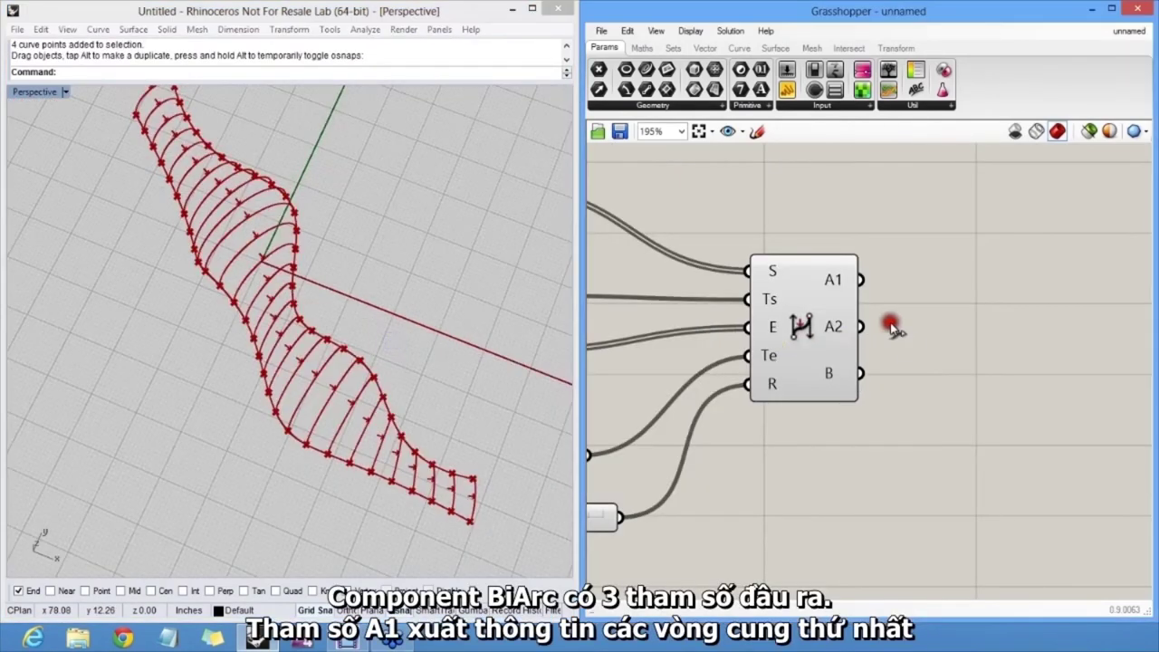
- Examine the BiArc's A1, A2 and B outputs
scroll(890, 322, "up", 4)
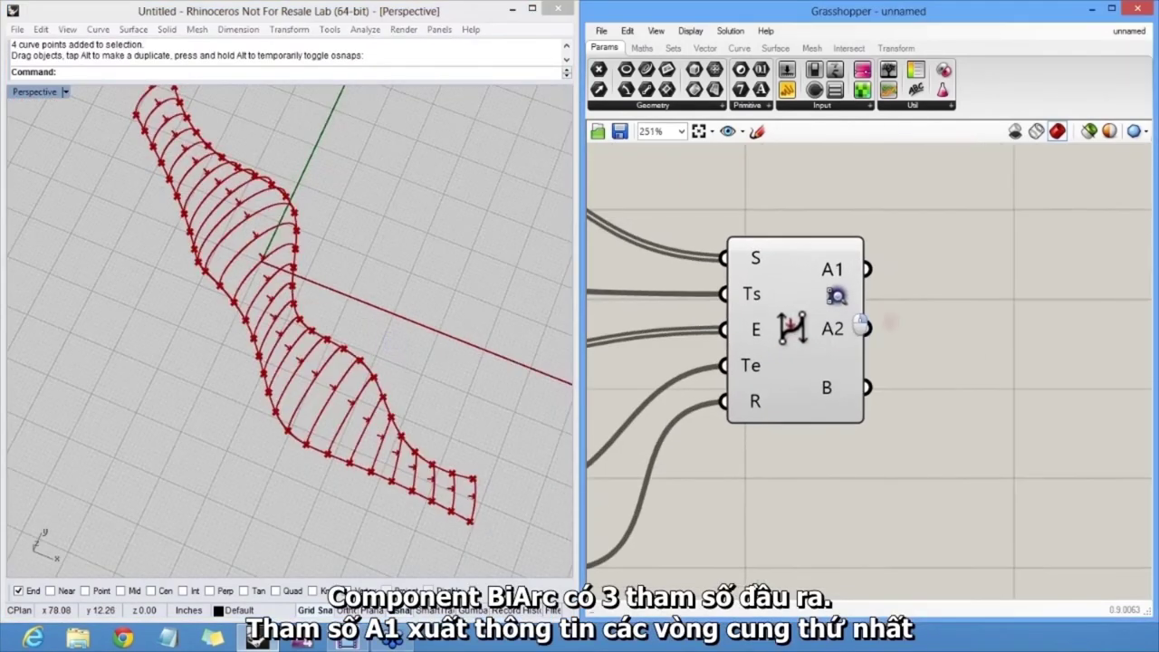
scroll(833, 258, "up", 1)
mouse_move(840, 246)
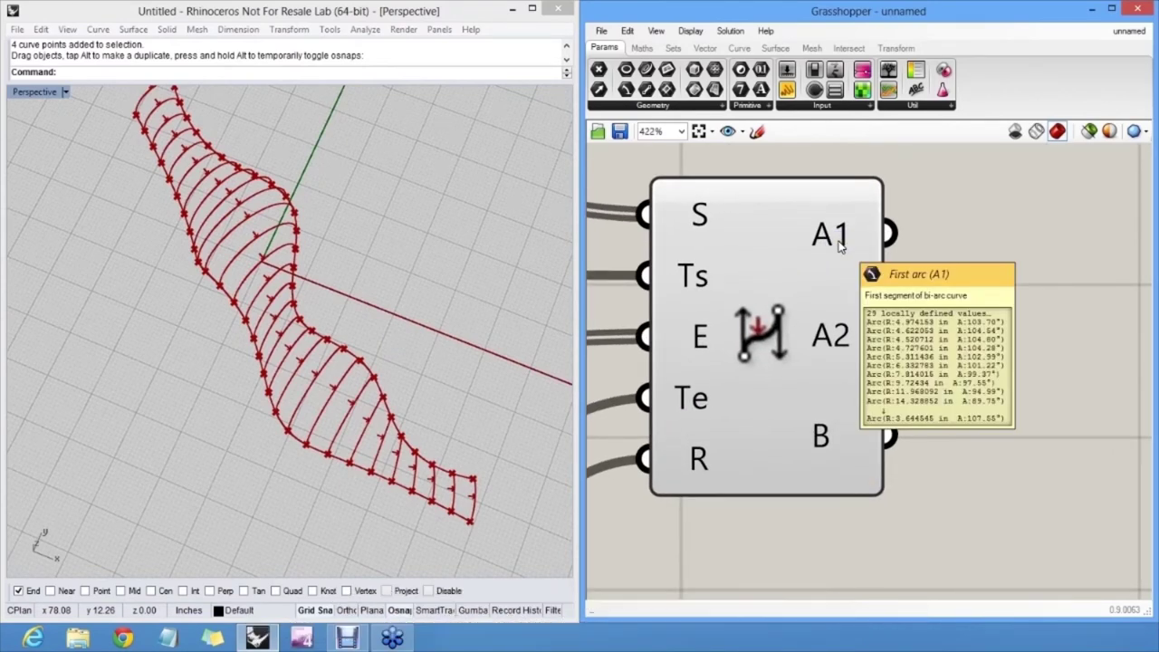
mouse_move(842, 340)
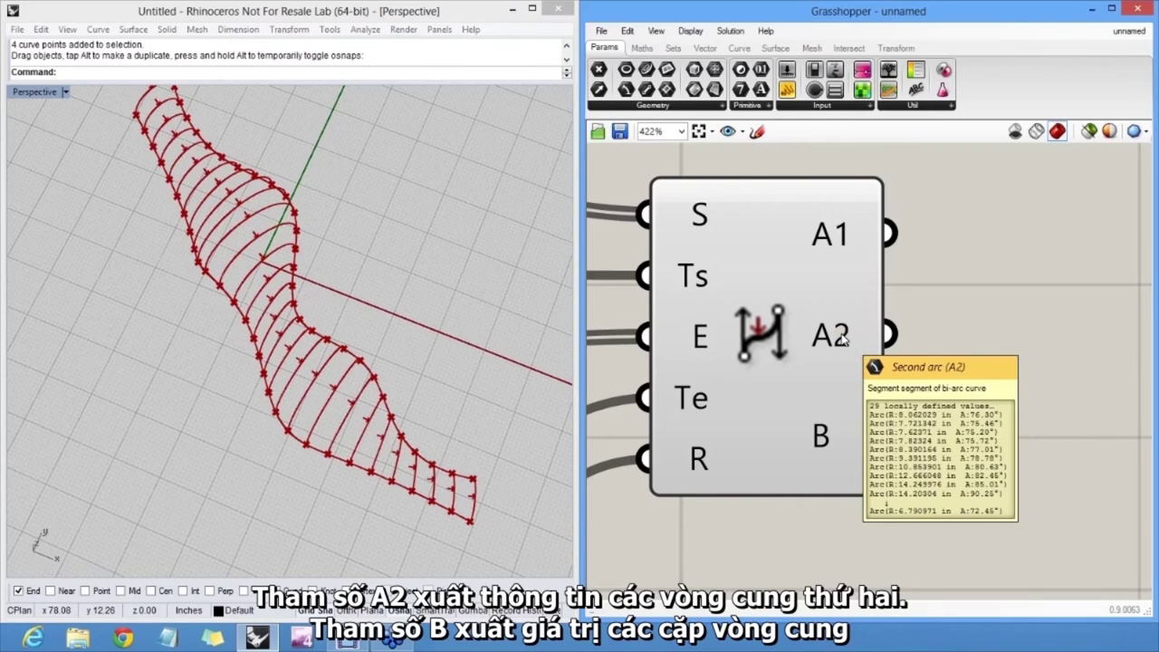
mouse_move(829, 437)
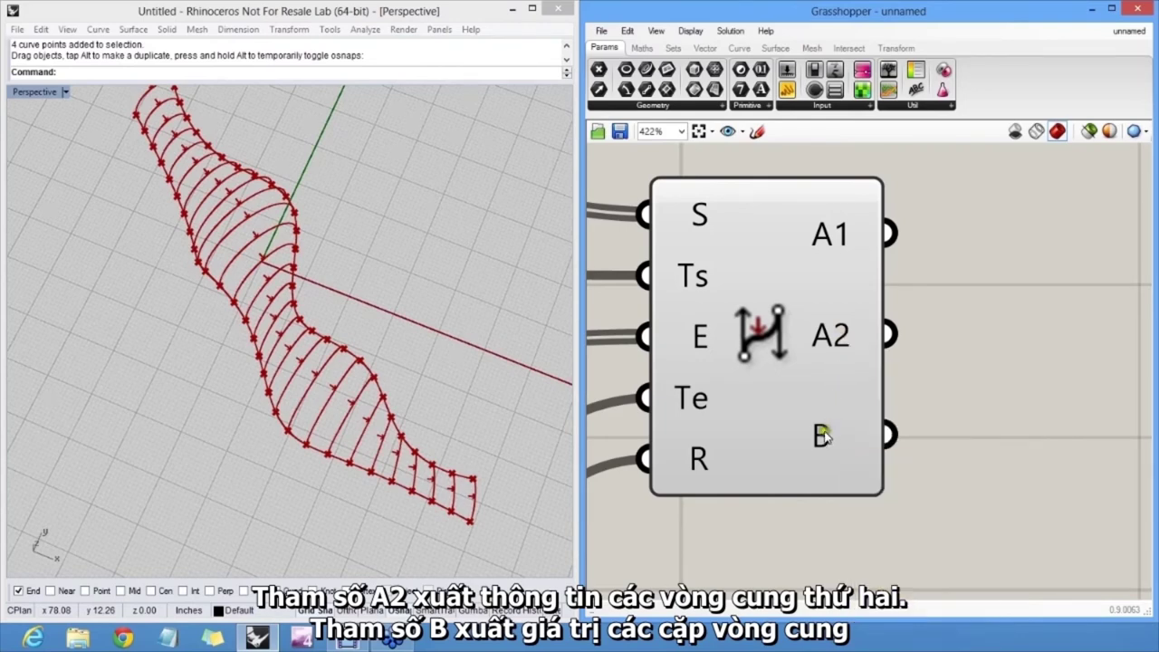
right_click_drag(781, 308, 781, 378, "ctrl")
- Place a Loft component beside the BiArc's outputs
right_click_drag(421, 358, 317, 290)
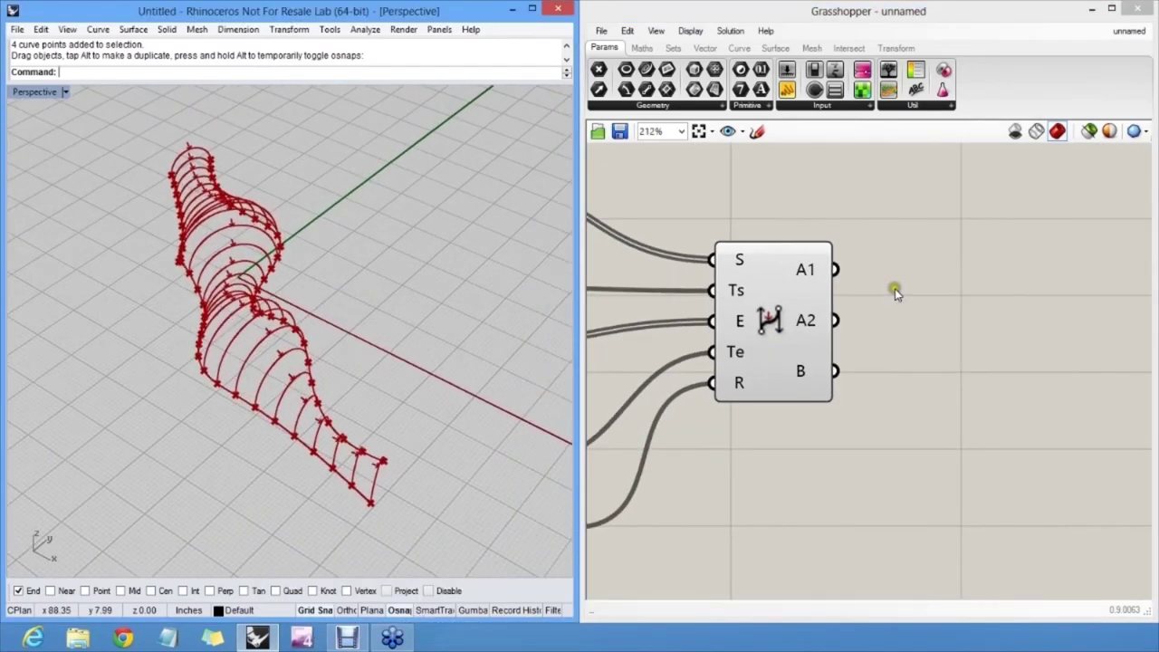
double_click(930, 288)
type("loft")
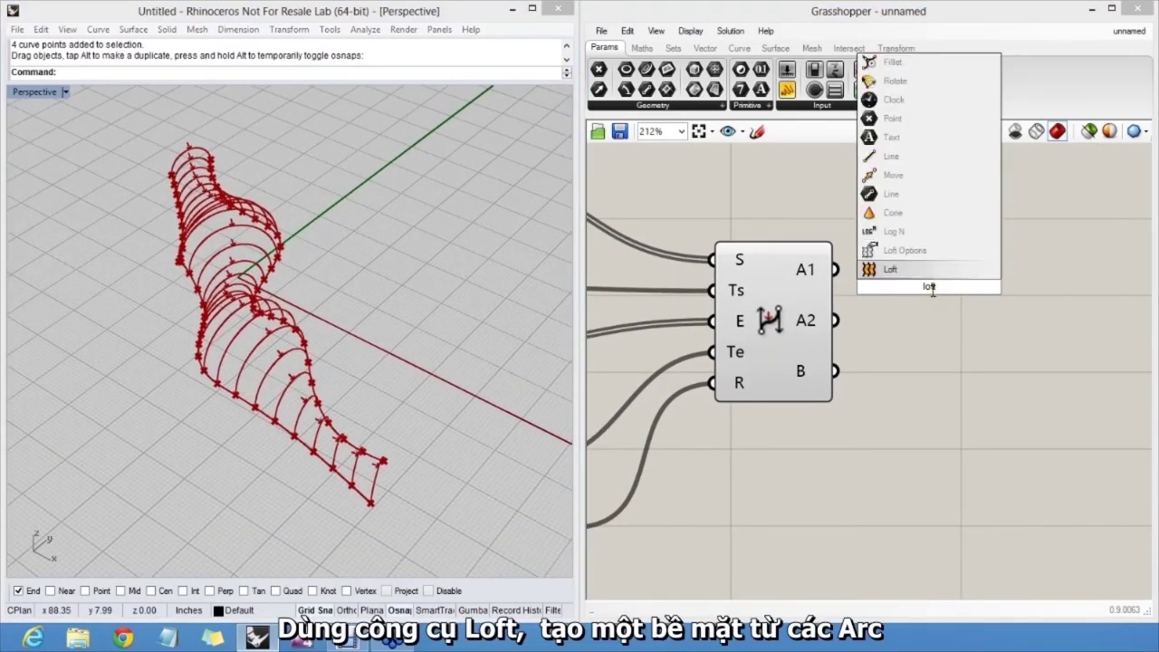
left_click(893, 265)
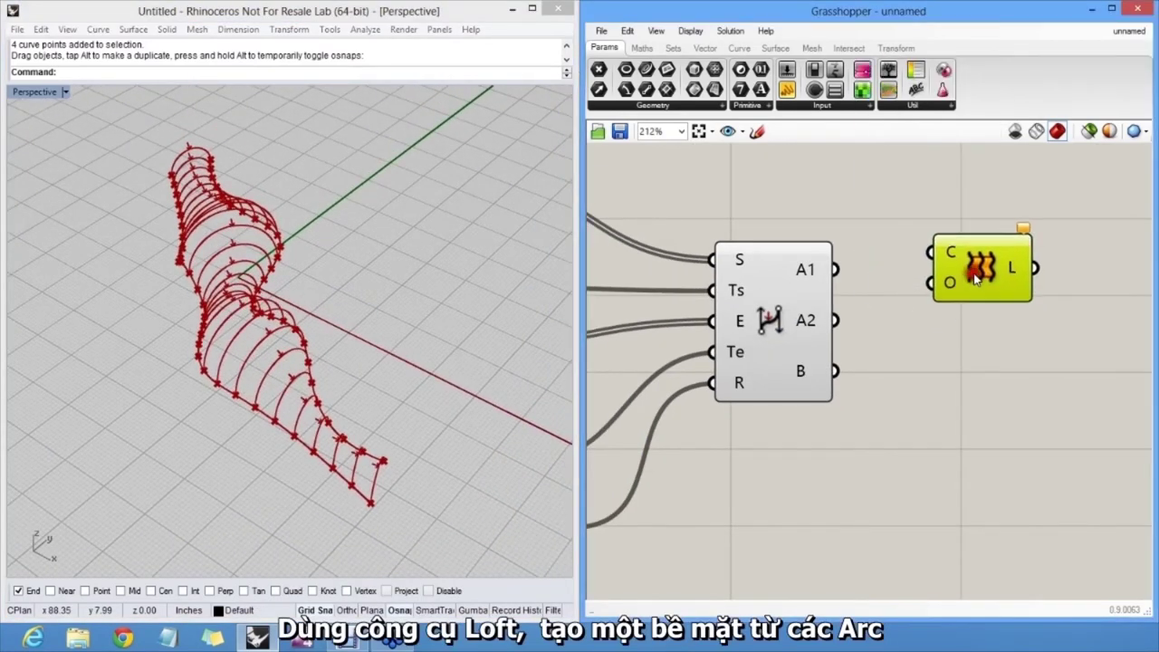
- Examine the Loft's C and O inputs and the loft type choices in the O input's loft options
right_click_drag(955, 249, 923, 258)
scroll(932, 276, "up", 5)
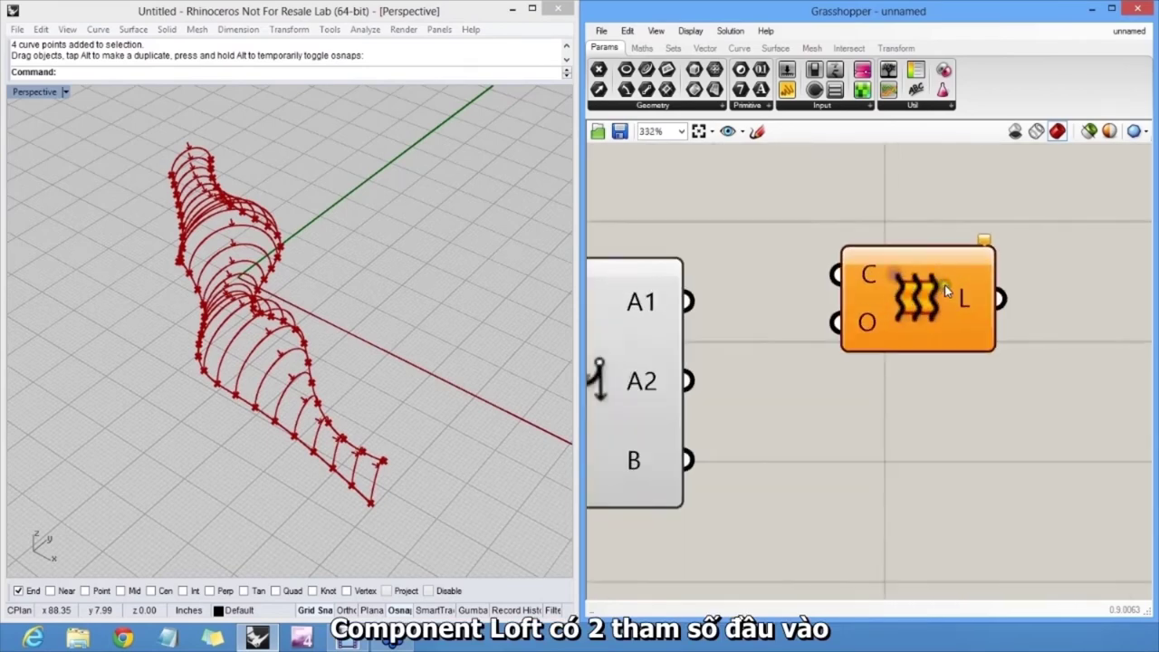
scroll(921, 288, "down", 1)
mouse_move(811, 272)
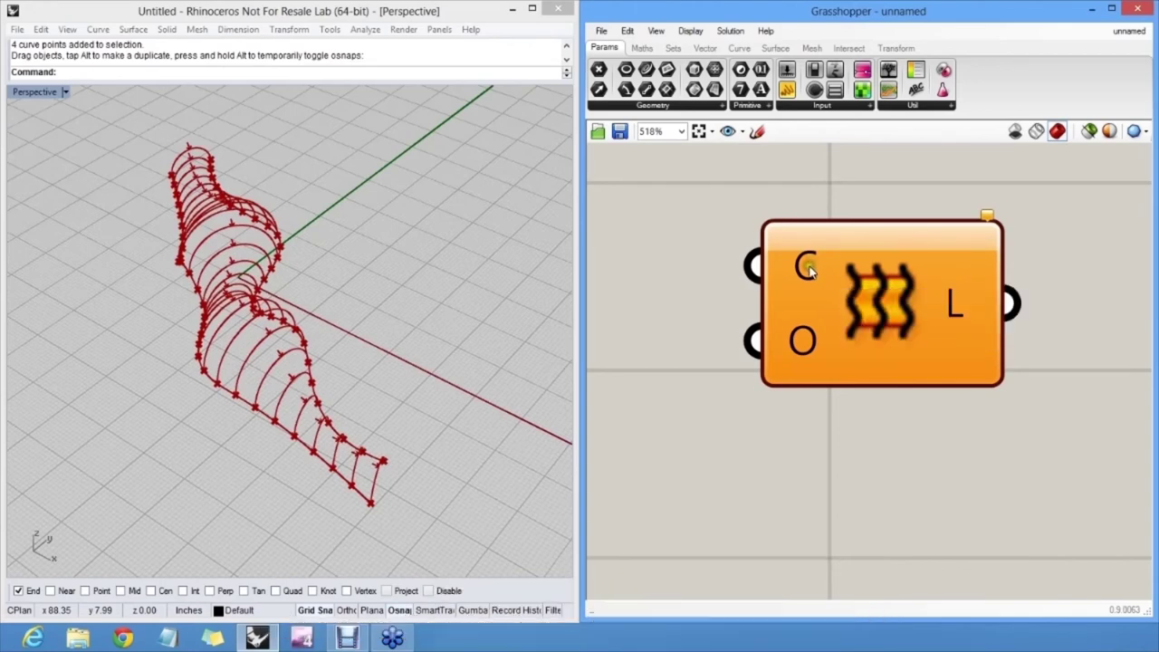
mouse_move(804, 342)
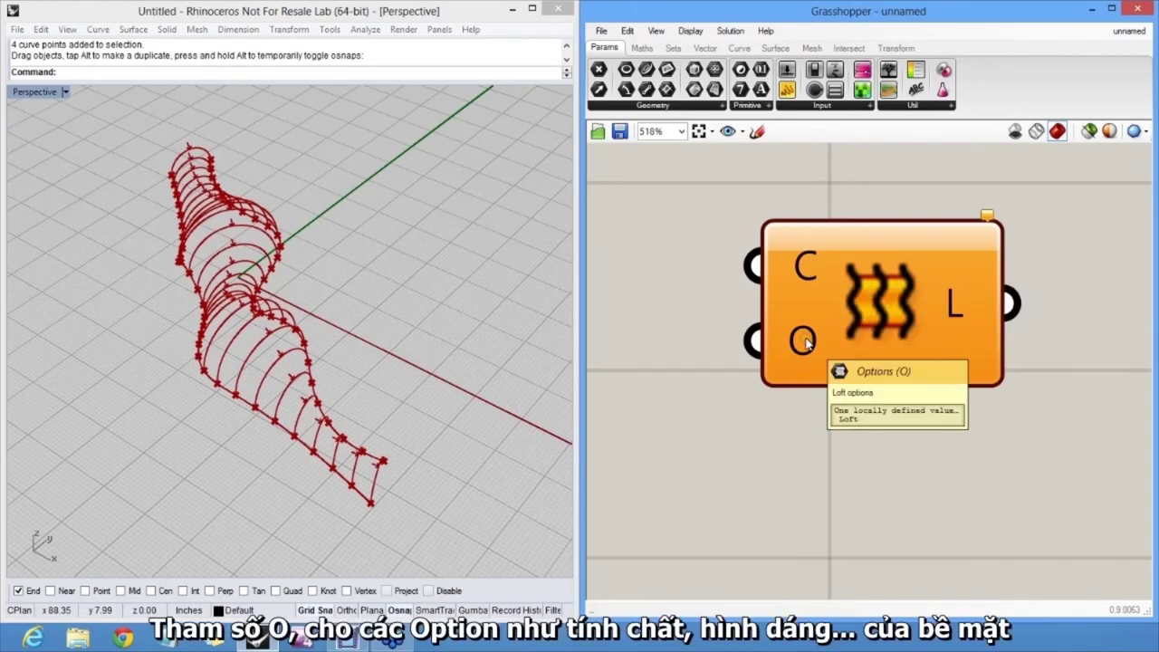
right_click(803, 341)
mouse_move(872, 466)
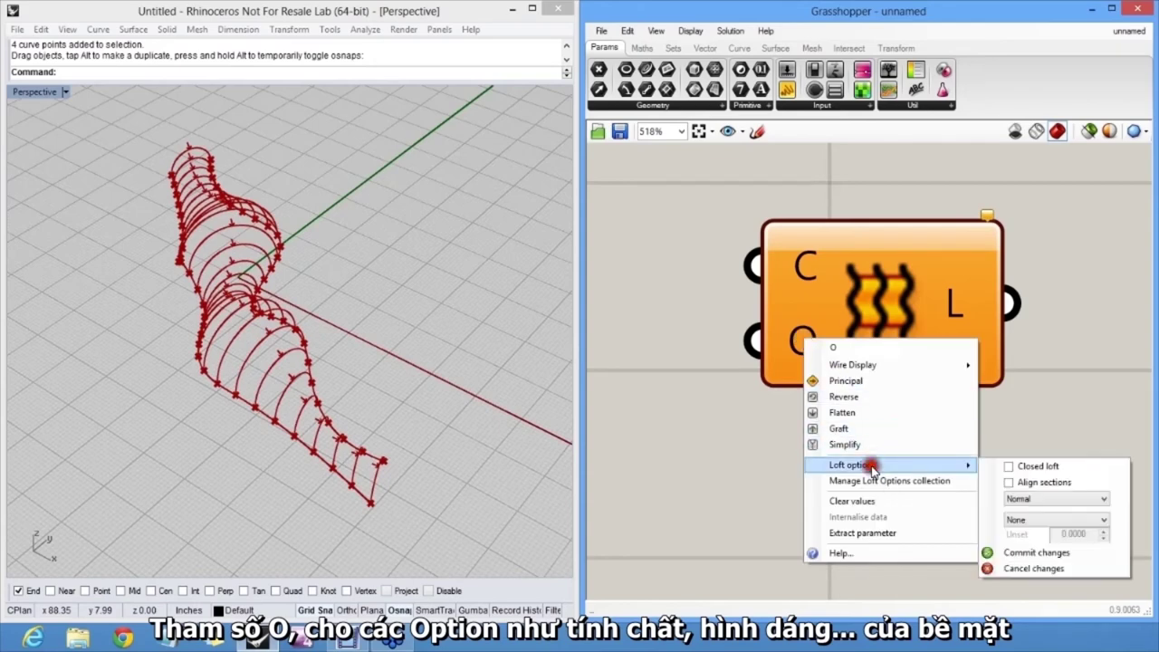
left_click(1063, 503)
left_click(1059, 512)
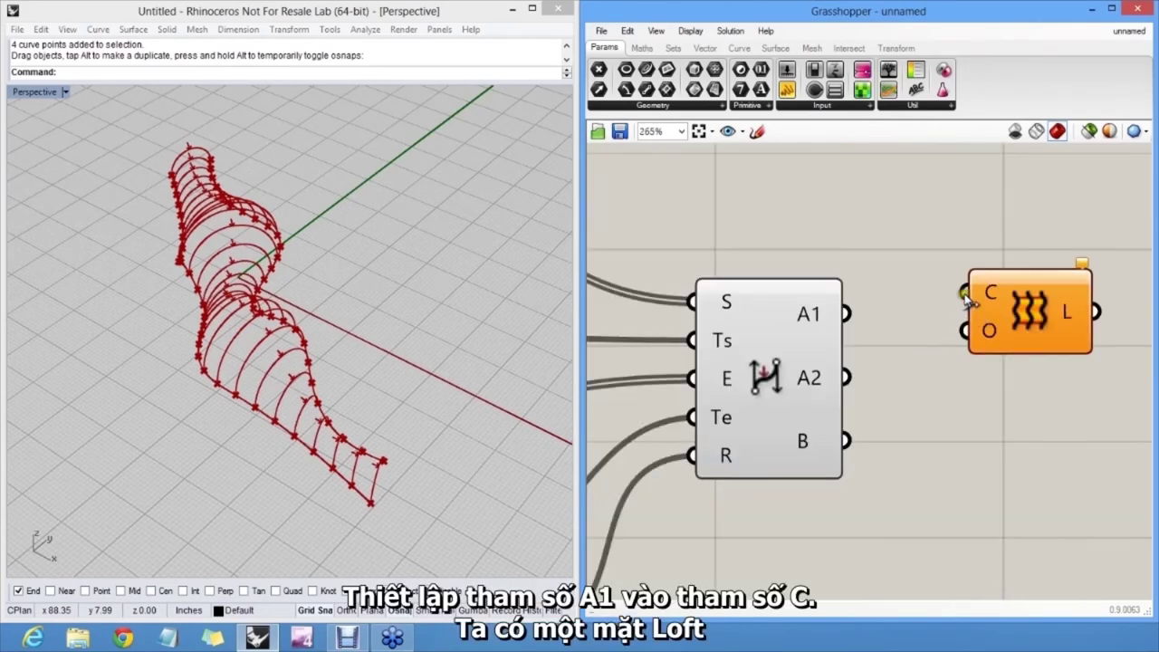
- Connect the BiArc's A1 output to the Loft's C input and its A2 output to a duplicate Loft placed directly below
left_click_drag(965, 296, 846, 313)
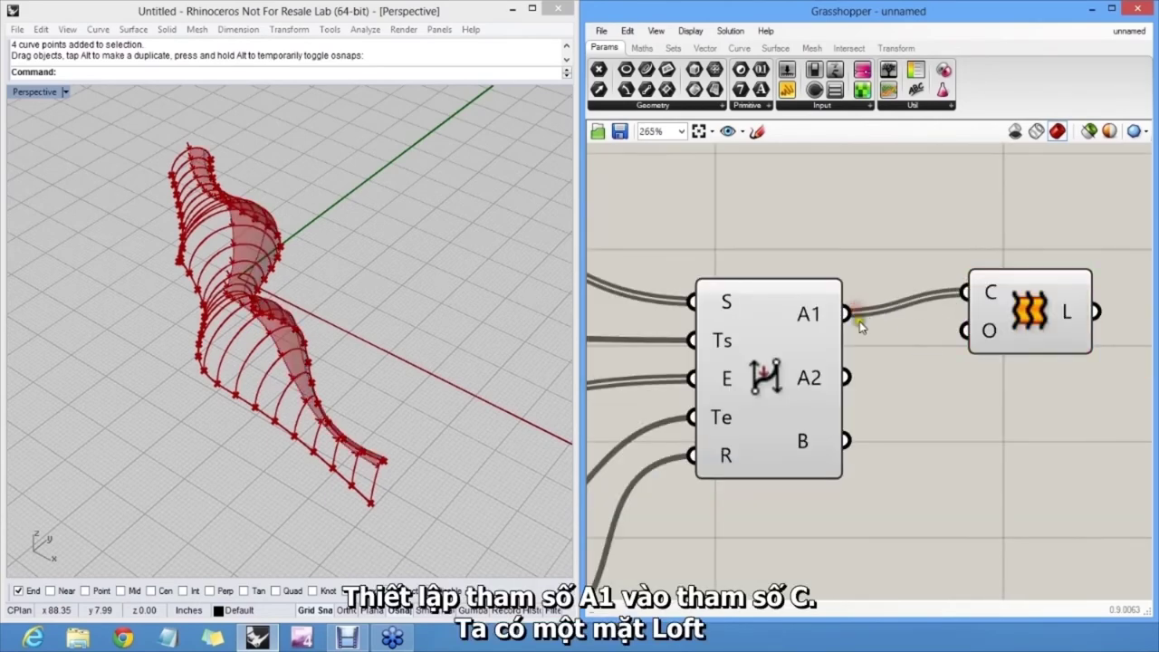
right_click_drag(381, 344, 286, 397)
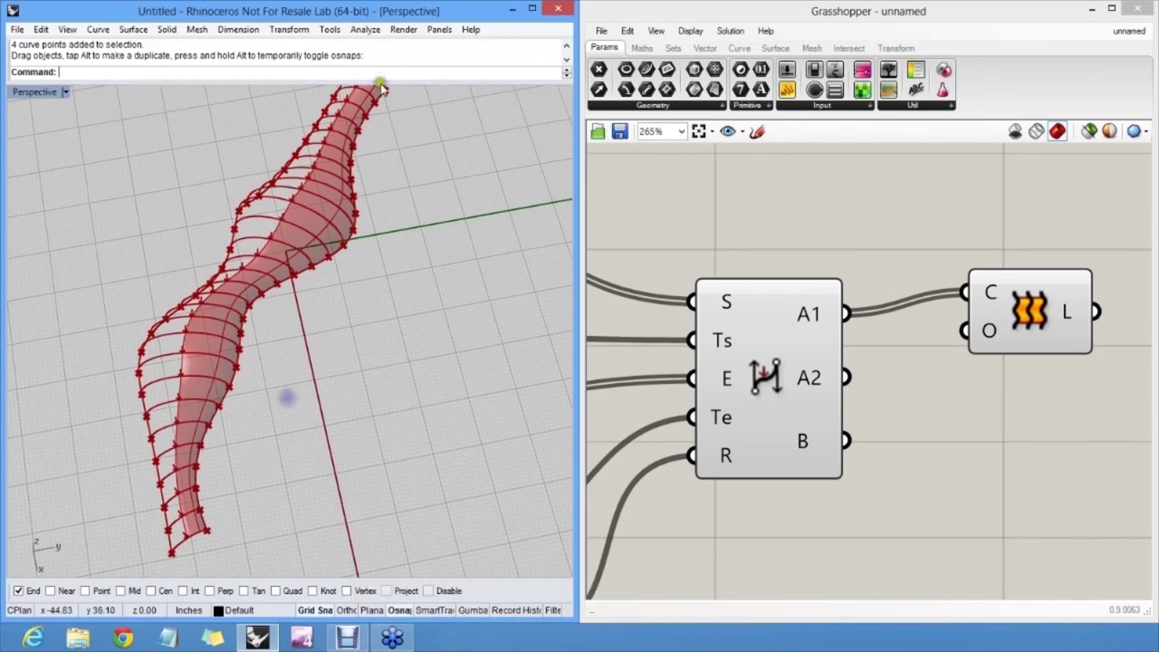
left_click_drag(1030, 305, 1030, 430)
left_click_drag(967, 412, 848, 377)
right_click_drag(233, 360, 339, 297)
left_click(1014, 298)
left_click_drag(1032, 422, 1021, 381)
right_click_drag(987, 369, 961, 310)
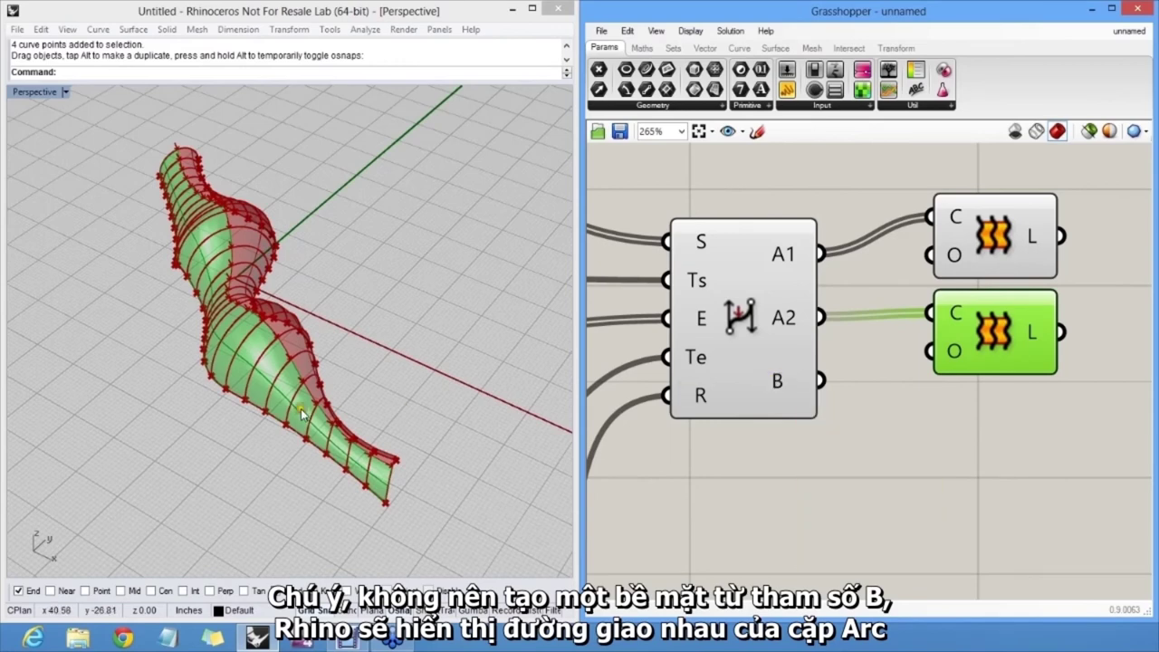
- Make a third copy of the Loft below the others and connect the BiArc's B output to its C input
scroll(301, 411, "up", 3)
right_click_drag(301, 411, 392, 416)
left_click(985, 406)
left_click(991, 337)
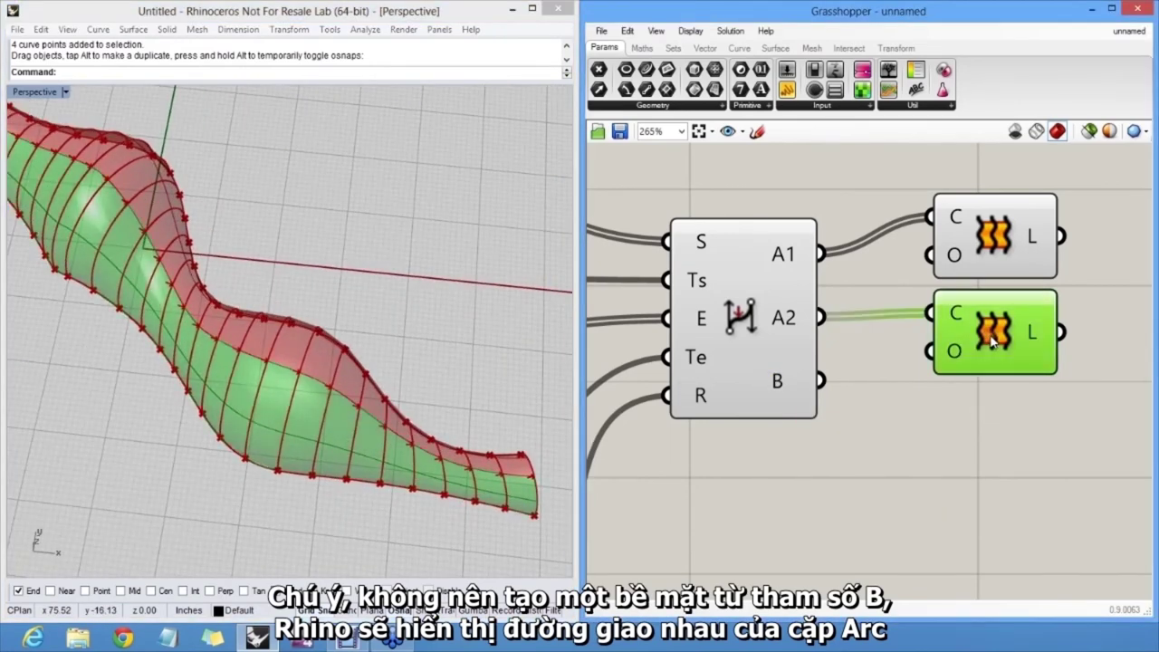
key("ctrl+c")
key("ctrl+v")
left_click_drag(994, 340, 835, 384)
left_click(900, 396)
- Turn off the preview of the A1 and A2 Lofts and inspect the seam on the surface lofted from B
left_click(997, 347)
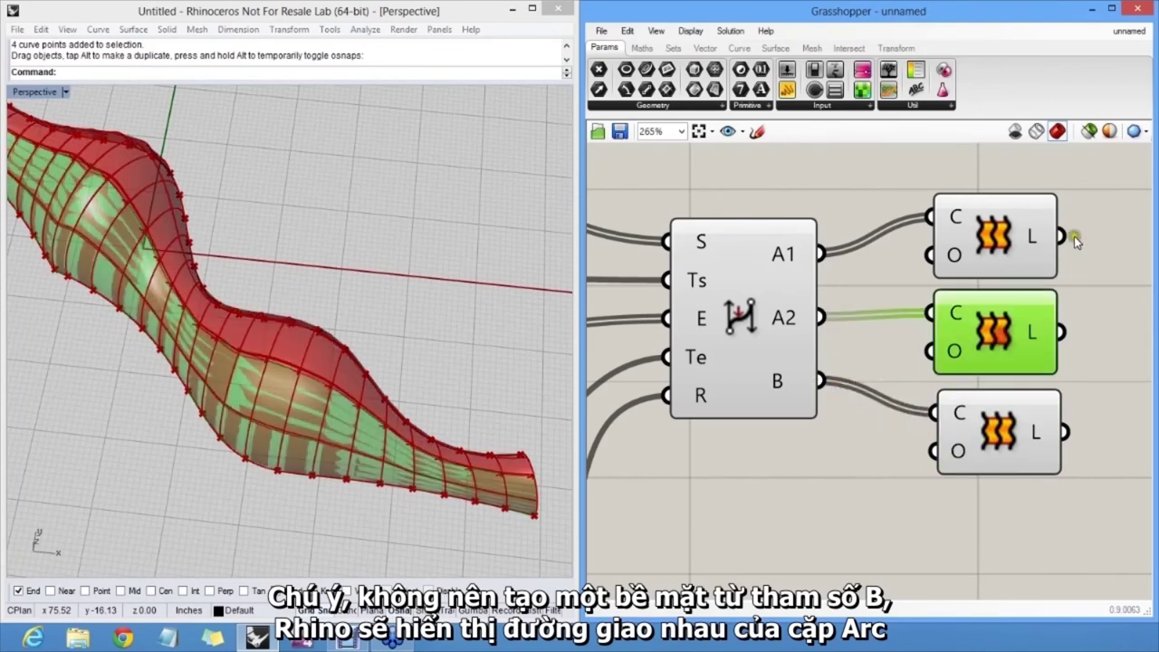
left_click_drag(1074, 241, 968, 328)
middle_click(957, 294)
left_click(1004, 244)
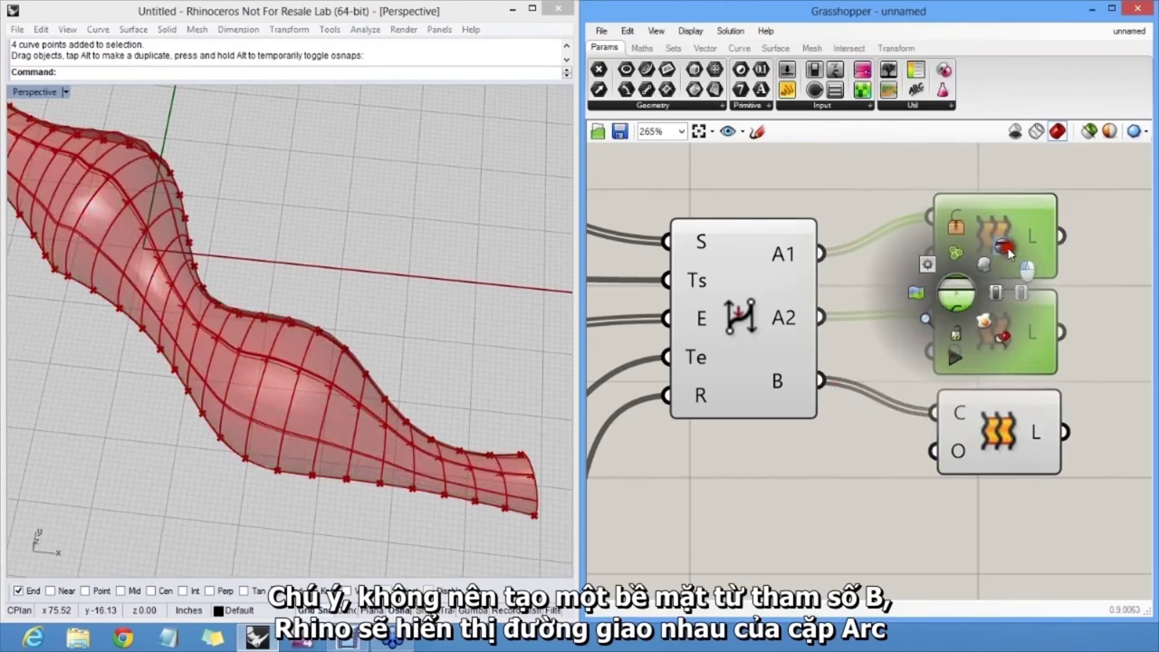
right_click_drag(403, 415, 361, 394)
scroll(272, 353, "up", 8)
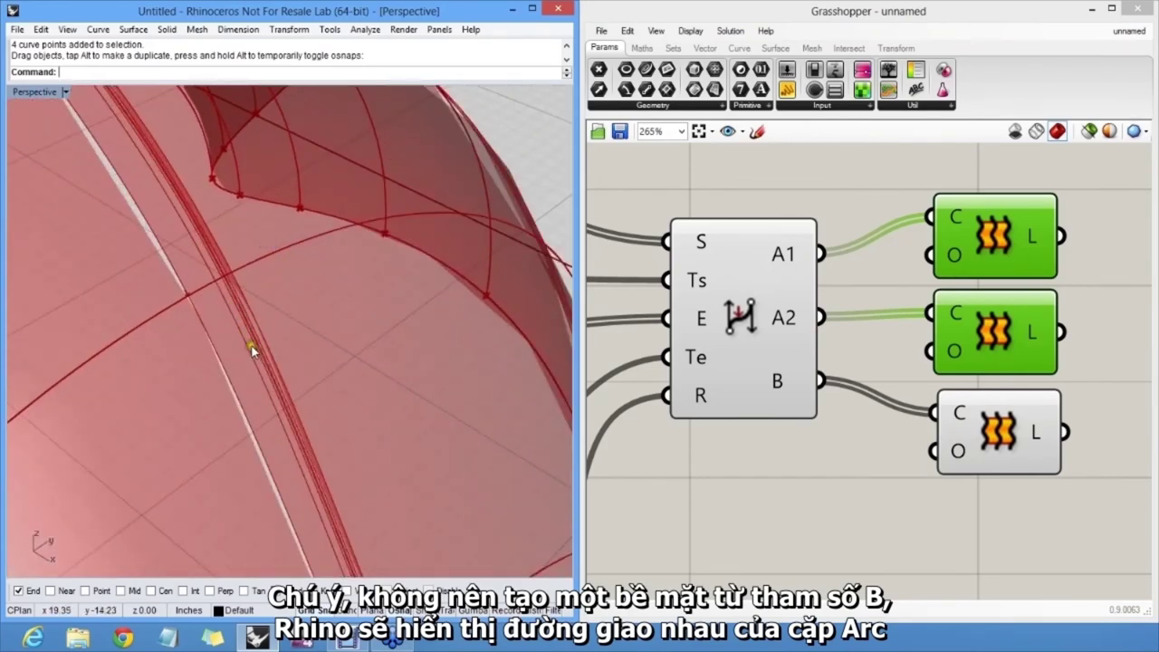
- Delete the third Loft, the one fed by the BiArc's B output
scroll(272, 398, "down", 10)
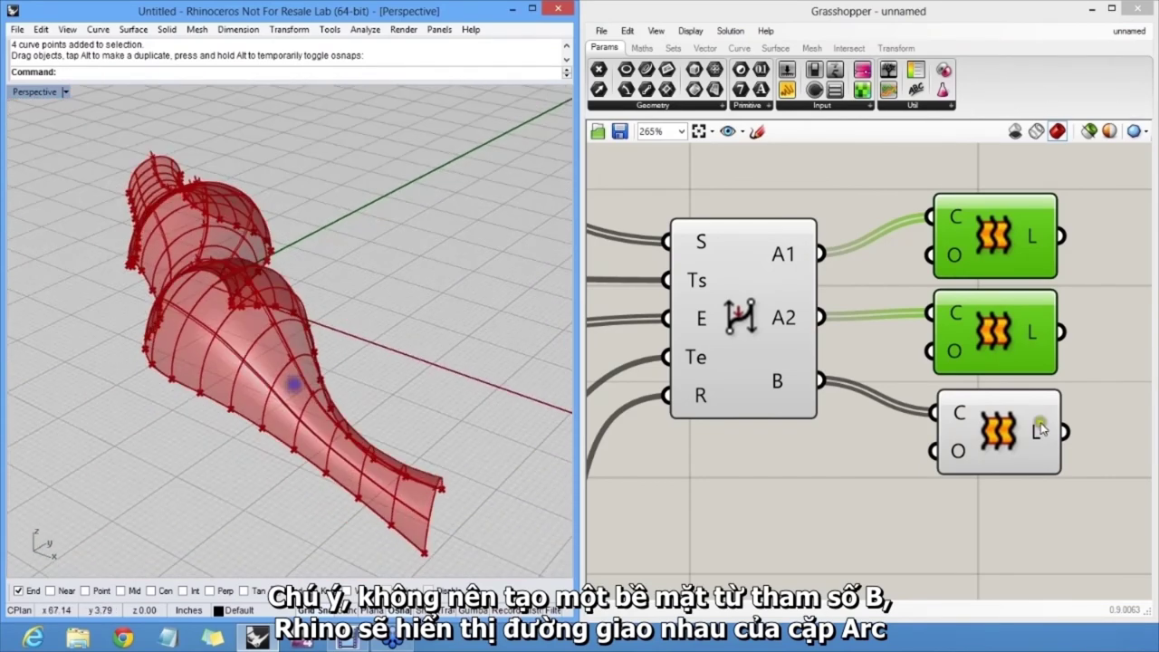
left_click(1016, 426)
key("Delete")
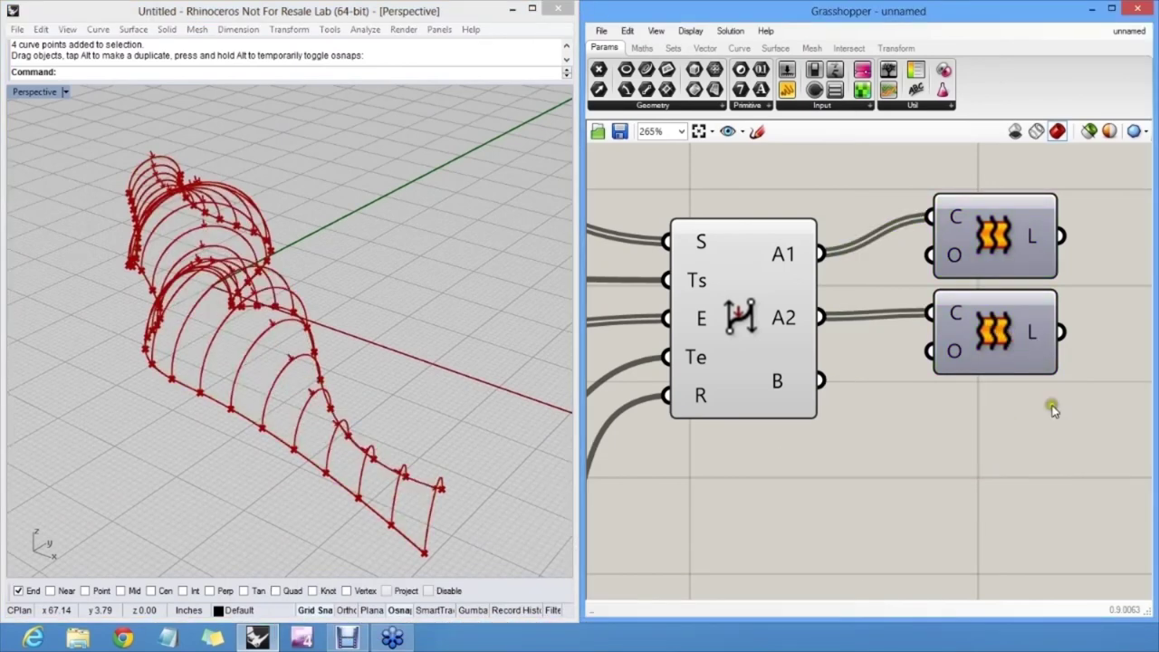
- Turn the preview of the A1 and A2 Lofts back on and check which surface the A2 Loft produces
left_click_drag(1053, 410, 982, 228)
middle_click(927, 422)
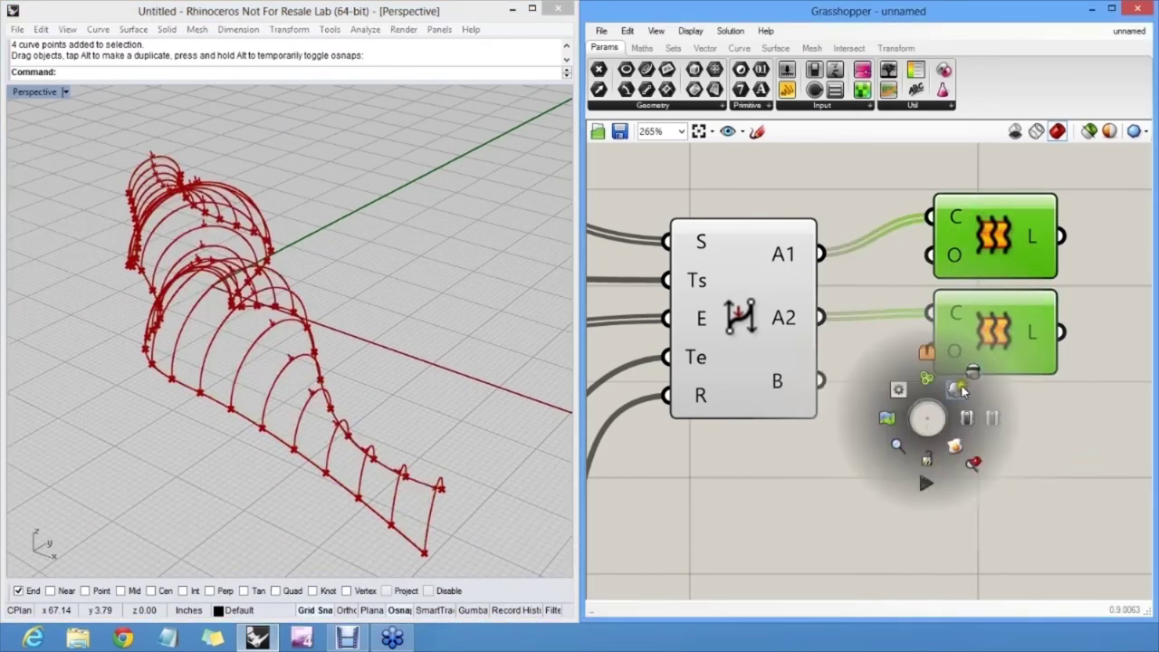
left_click(962, 389)
left_click(998, 417)
right_click_drag(412, 337, 372, 319)
left_click(993, 331)
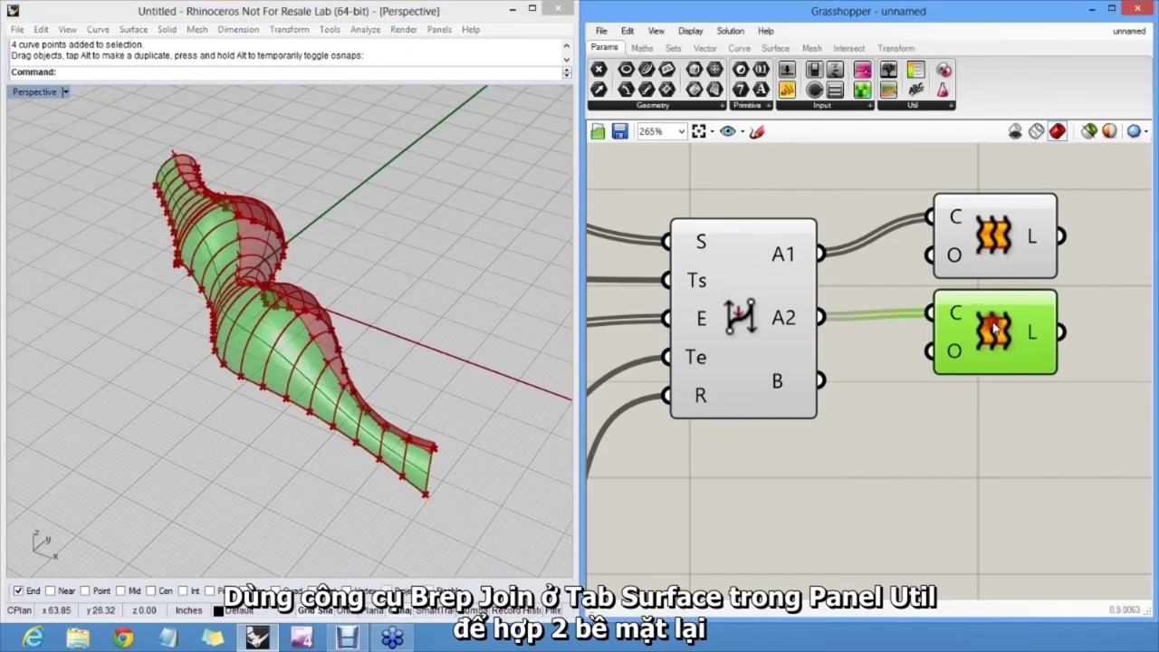
- Add a Brep Join component to the canvas beside the outputs of the two Lofts
right_click_drag(996, 252, 682, 308)
double_click(916, 352)
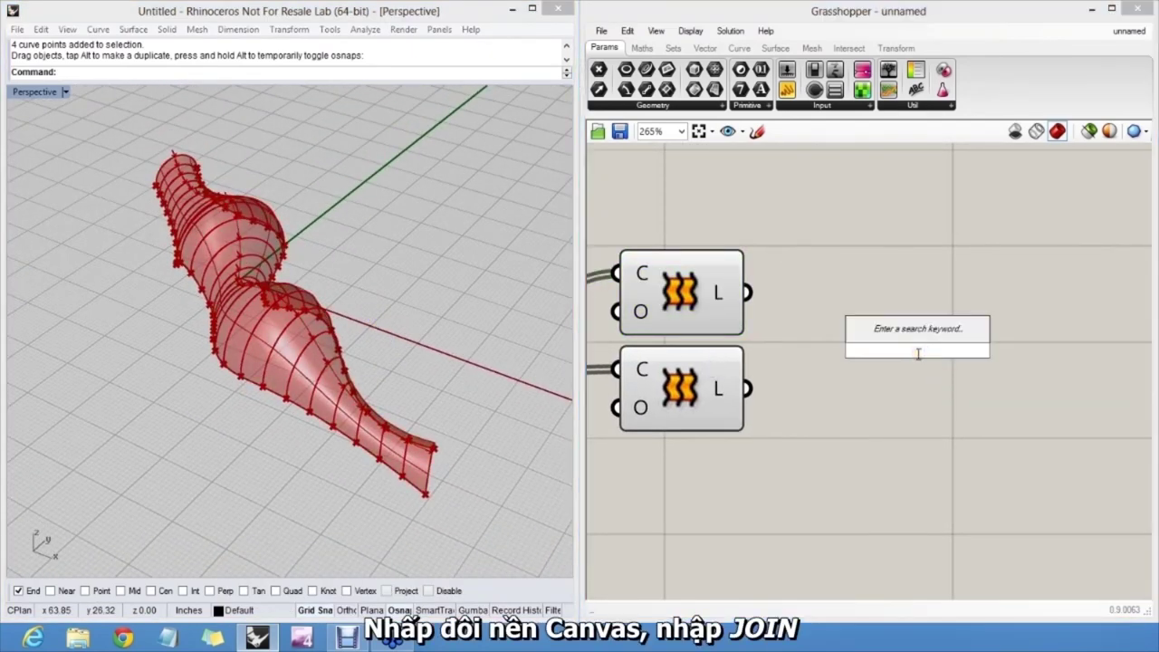
type("join")
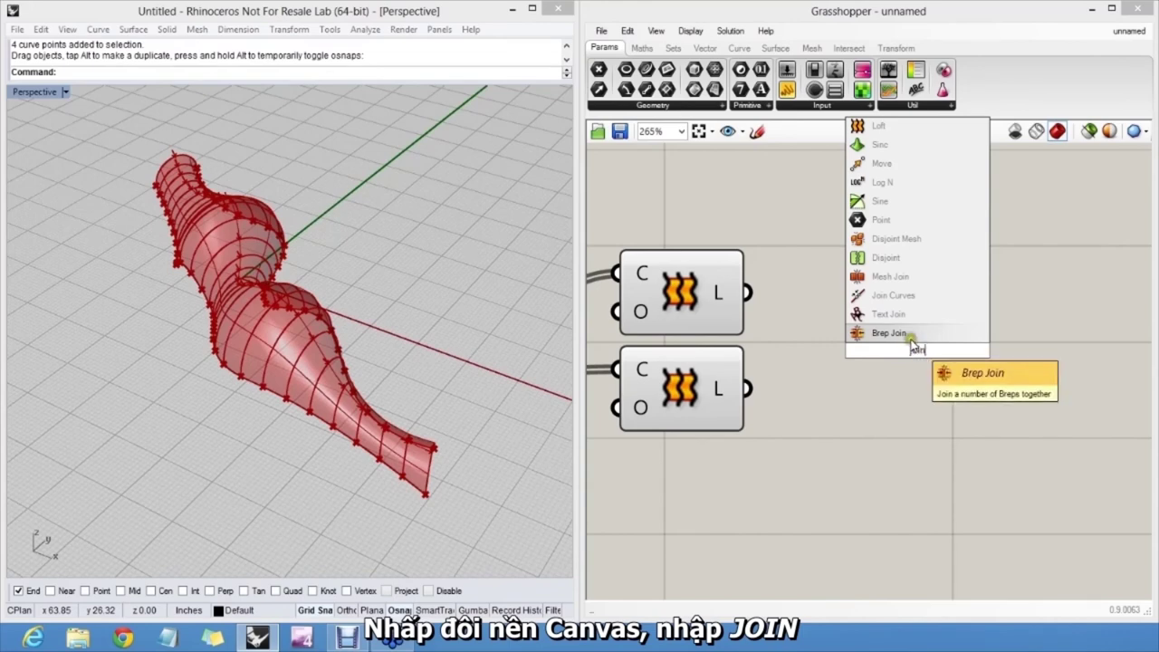
left_click(888, 332)
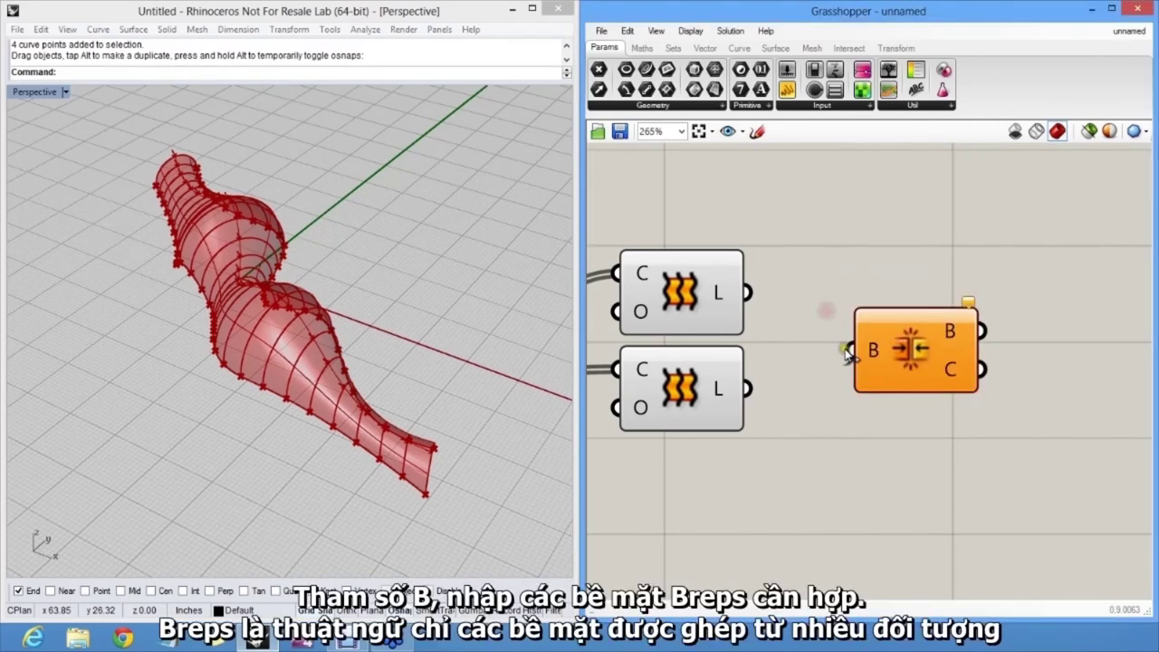
- Move Brep Join slightly closer to the Lofts and connect both Lofts' L outputs to its B input
right_click_drag(848, 344, 937, 344)
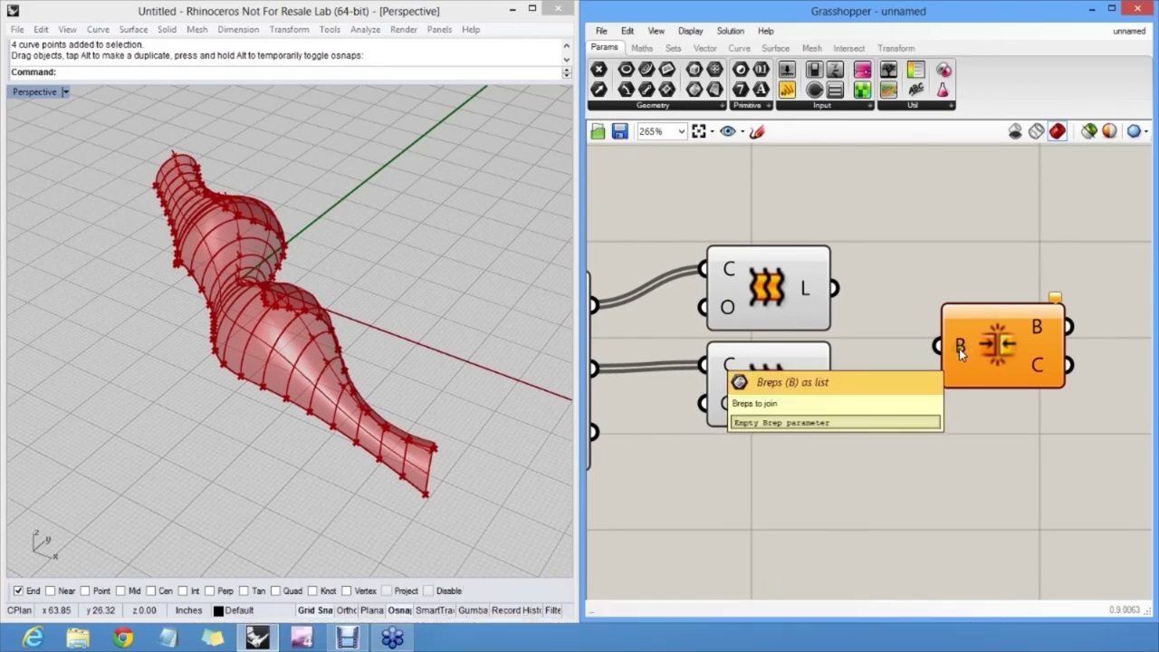
right_click_drag(926, 316, 888, 325)
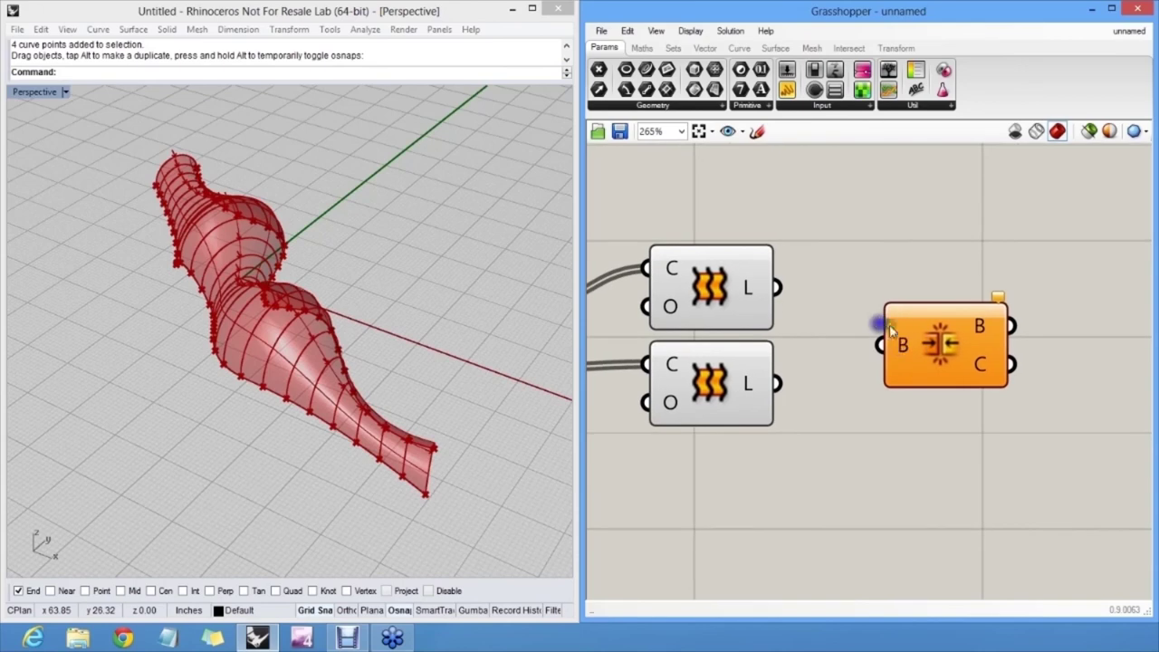
left_click_drag(946, 343, 932, 336)
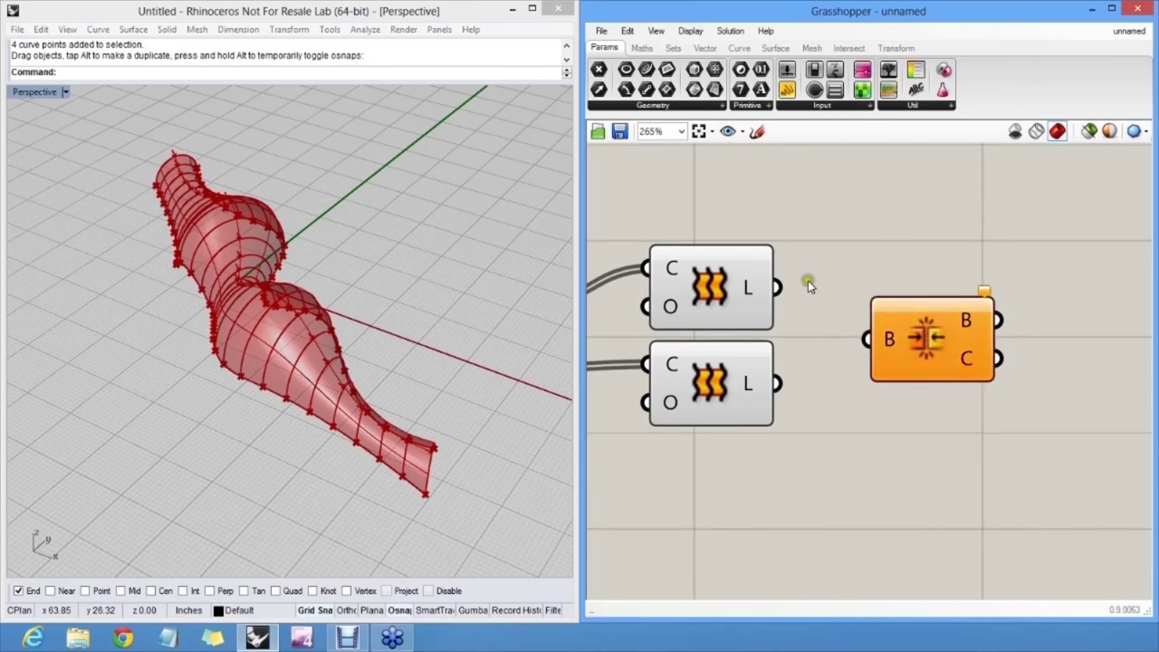
left_click_drag(778, 288, 867, 339)
left_click_drag(777, 383, 864, 342, "shift")
- Turn off the preview of both Lofts and select Brep Join to highlight the joined surface
left_click_drag(766, 432, 716, 305)
middle_click(721, 305)
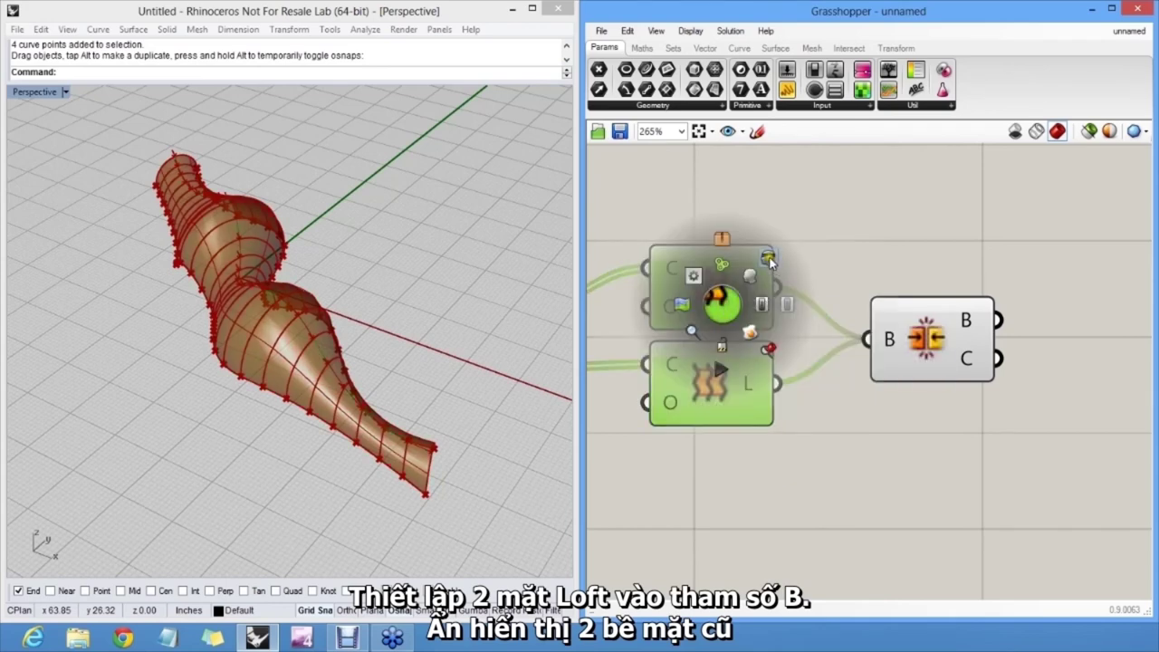
left_click(769, 259)
left_click(936, 342)
right_click_drag(938, 343, 841, 342)
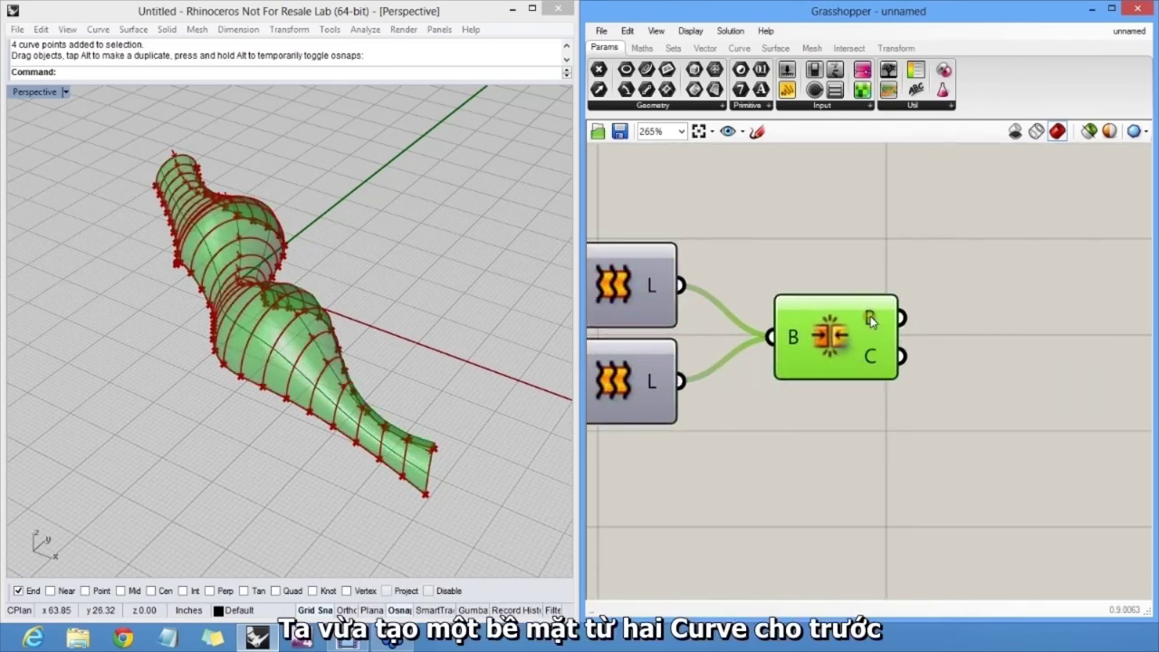